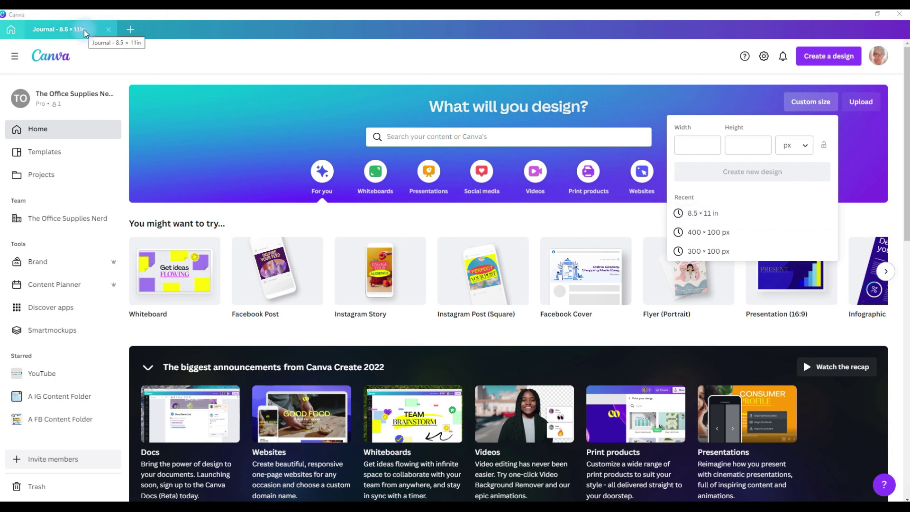
# Open the Journal - 8.5 × 11in design and scroll through its three decorated pages
pyautogui.click(85, 31)
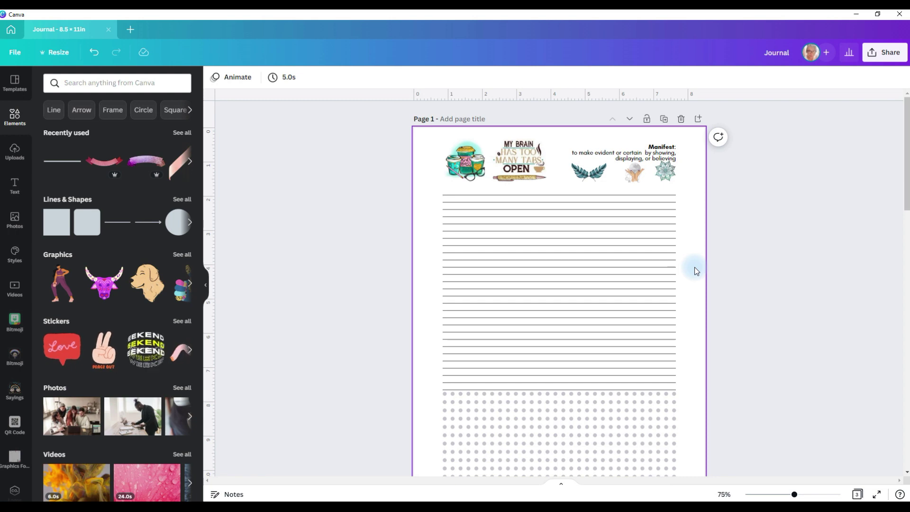
pyautogui.scroll(-7, 695, 270)
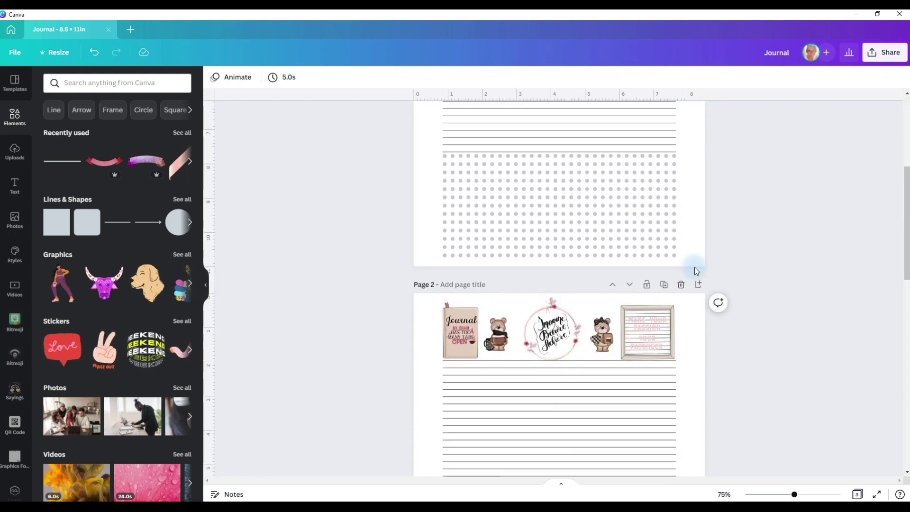
pyautogui.click(695, 270)
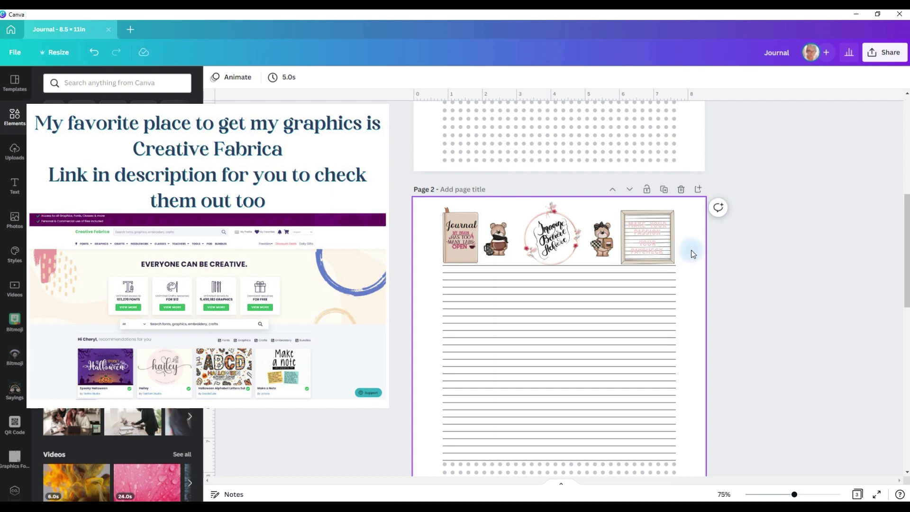
pyautogui.scroll(-3, 537, 181)
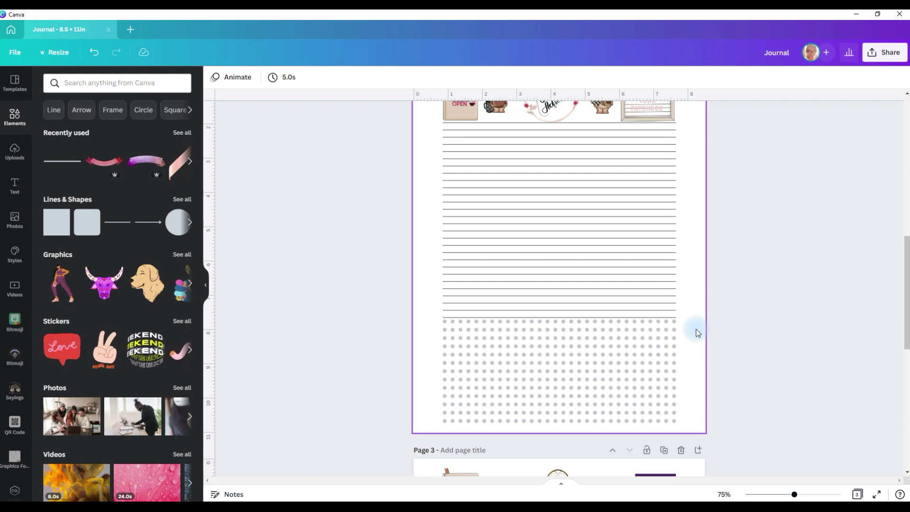
pyautogui.scroll(-6, 702, 332)
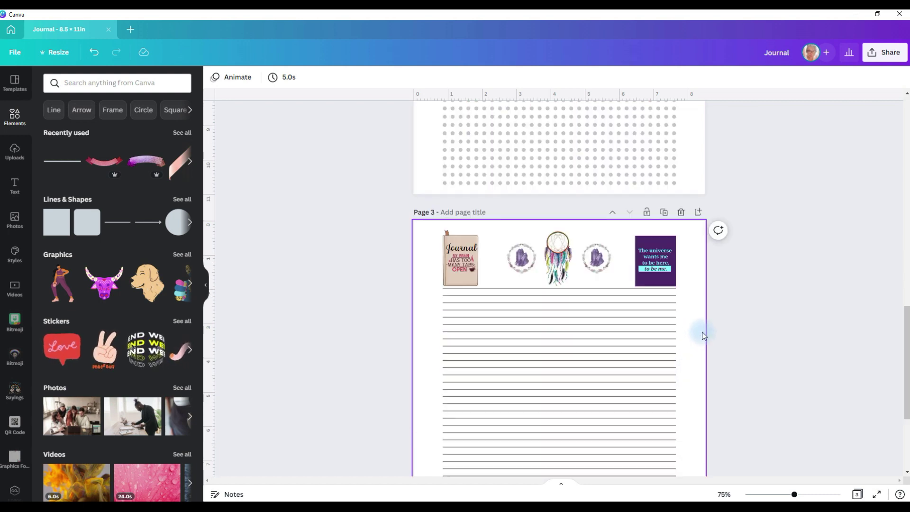
pyautogui.scroll(-3, 702, 334)
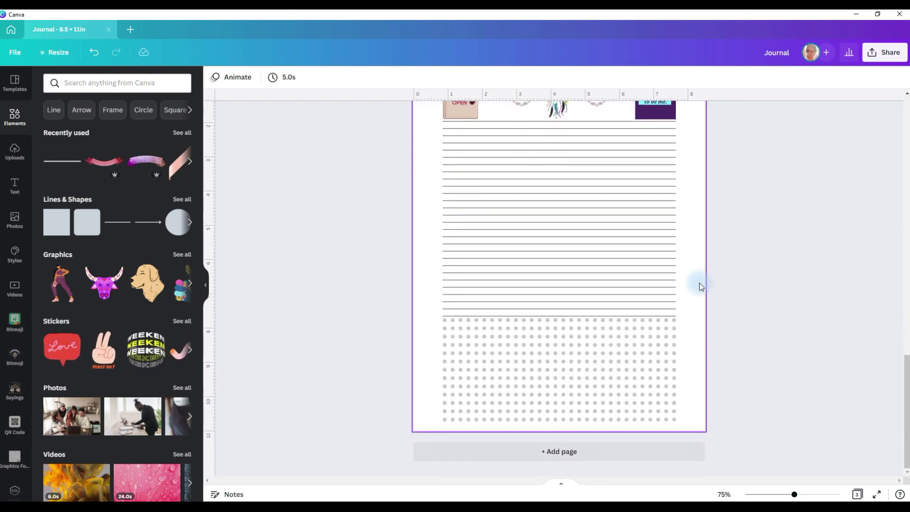
pyautogui.scroll(2, 700, 285)
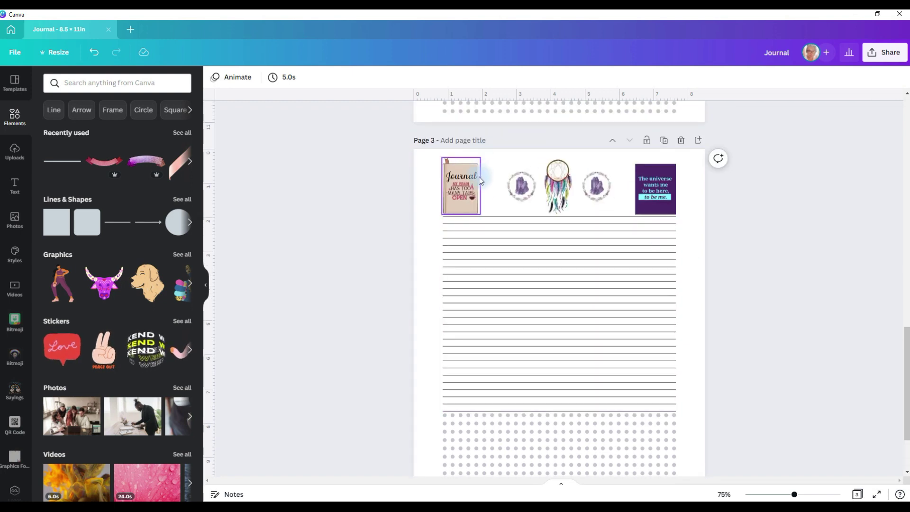
pyautogui.scroll(-2, 680, 338)
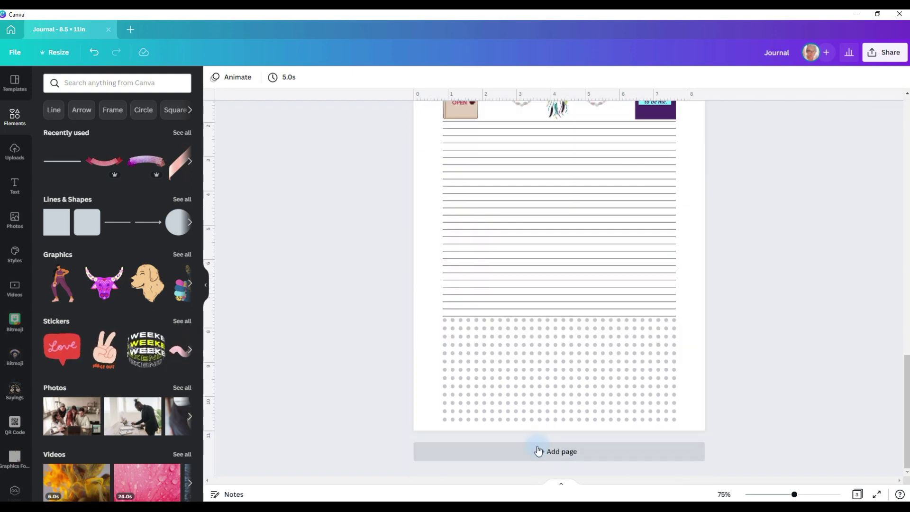
# Add a blank Page 4 with a near page-wide horizontal line near the top, weight 1
pyautogui.click(538, 450)
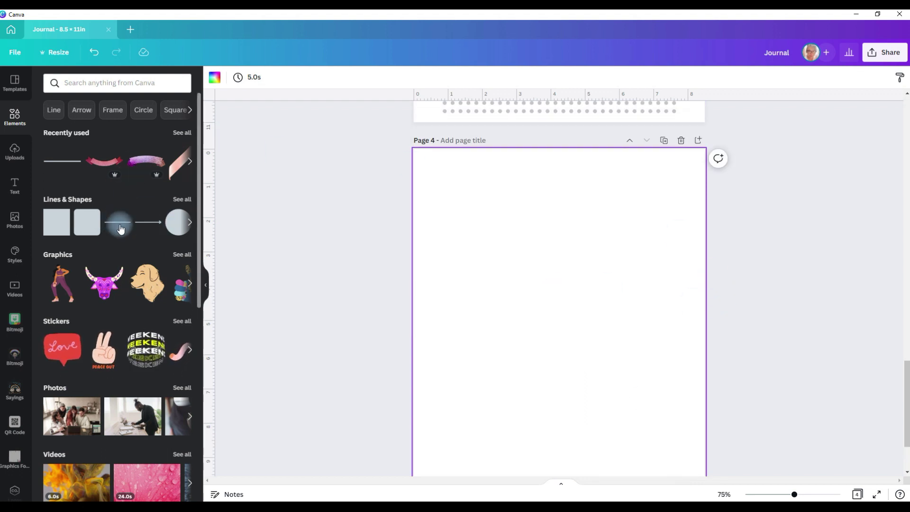
pyautogui.click(116, 222)
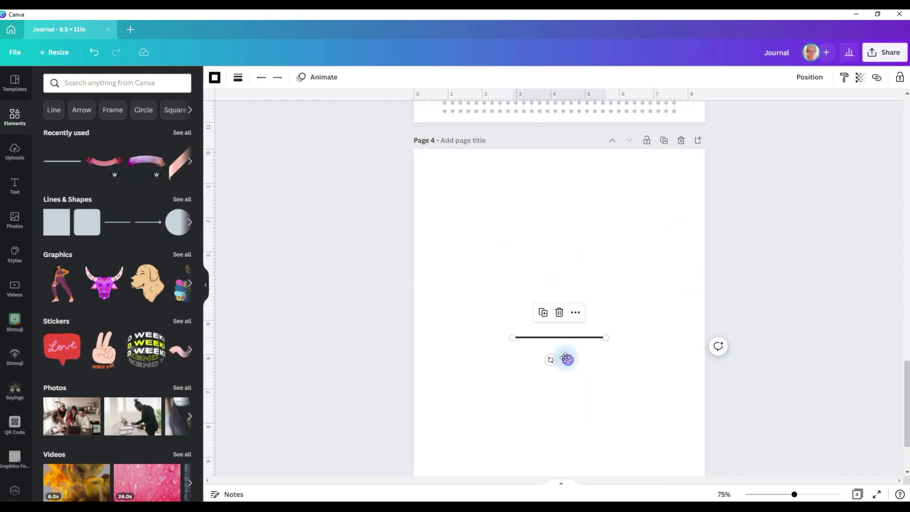
pyautogui.moveTo(566, 359); pyautogui.dragTo(495, 255)
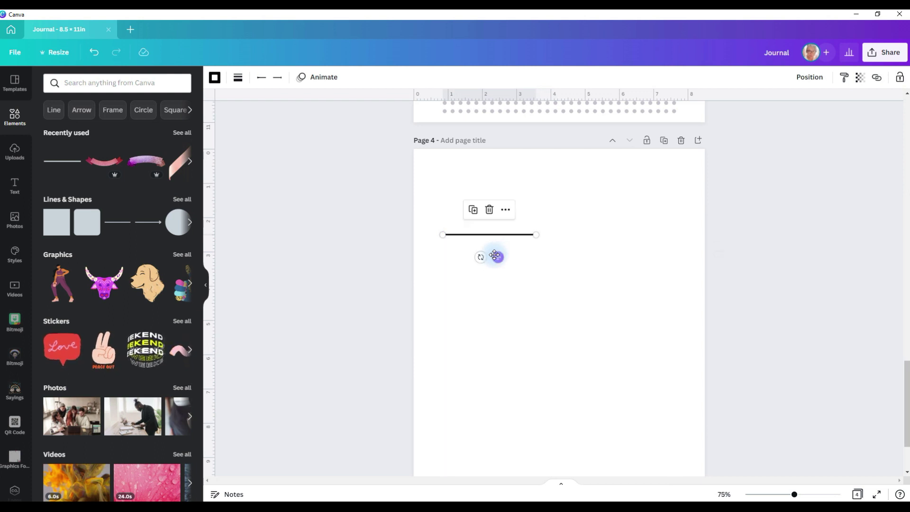
pyautogui.moveTo(536, 234); pyautogui.dragTo(676, 234)
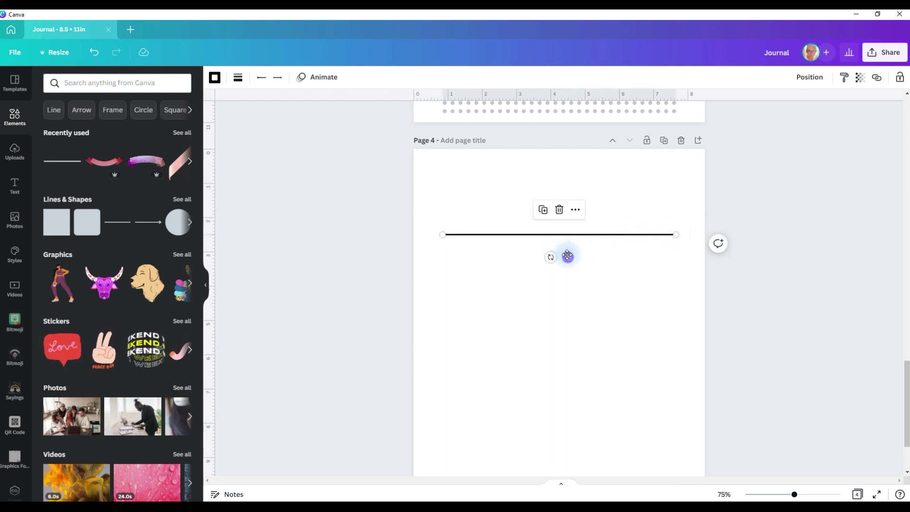
pyautogui.moveTo(568, 256); pyautogui.dragTo(569, 233)
pyautogui.click(238, 78)
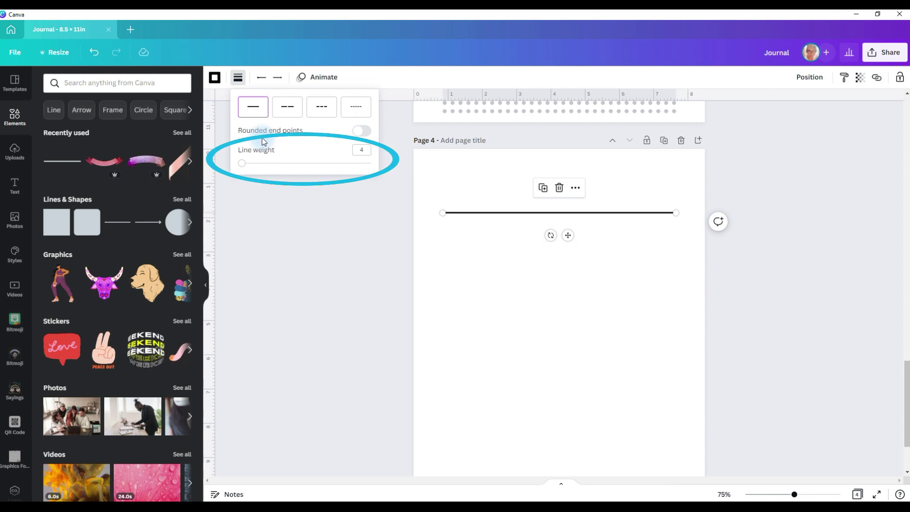
pyautogui.moveTo(243, 163); pyautogui.dragTo(238, 164)
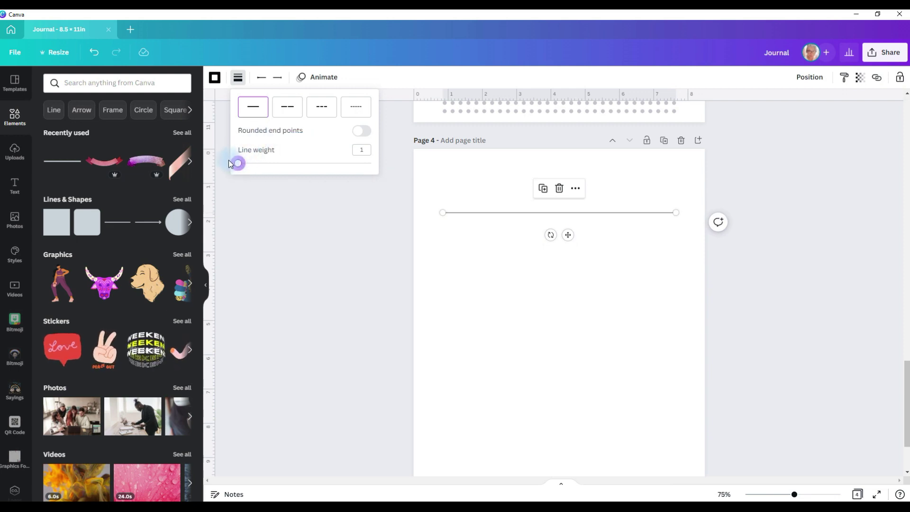
# Duplicate the thin line with Ctrl+D and move the copy lower on the page
pyautogui.click(737, 275)
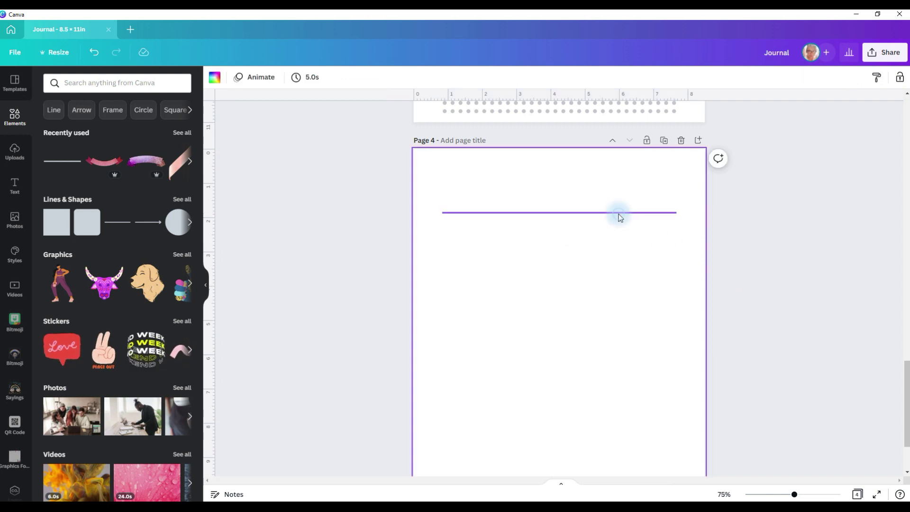
pyautogui.click(619, 213)
pyautogui.hotkey('ctrl', 'd')
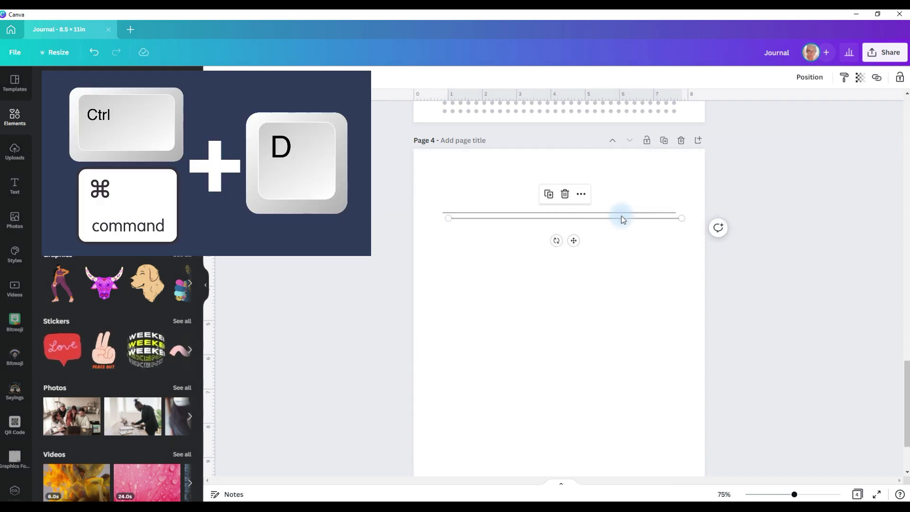
pyautogui.moveTo(622, 218); pyautogui.dragTo(619, 414)
pyautogui.scroll(-1, 620, 414)
pyautogui.scroll(-1, 620, 414)
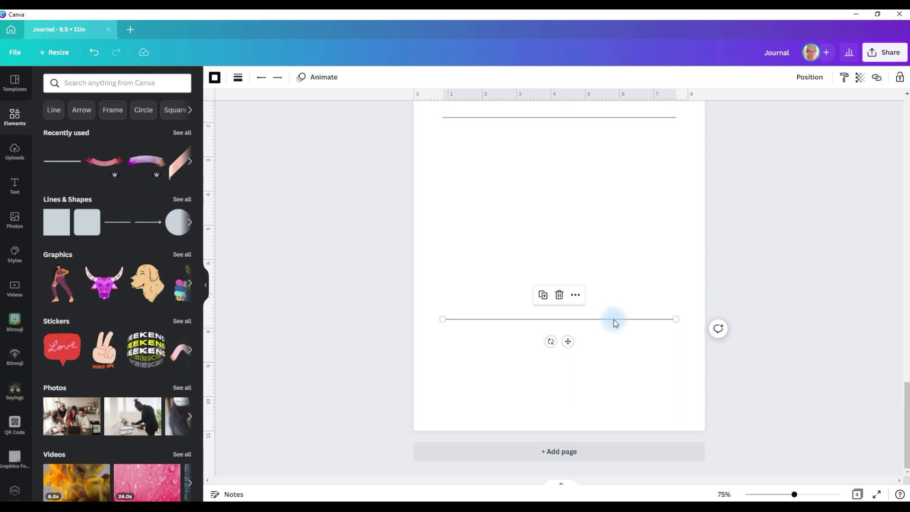
pyautogui.moveTo(615, 323); pyautogui.dragTo(614, 293)
# Make several offset copies of the top line, stacking them into stepped rows
pyautogui.click(534, 118)
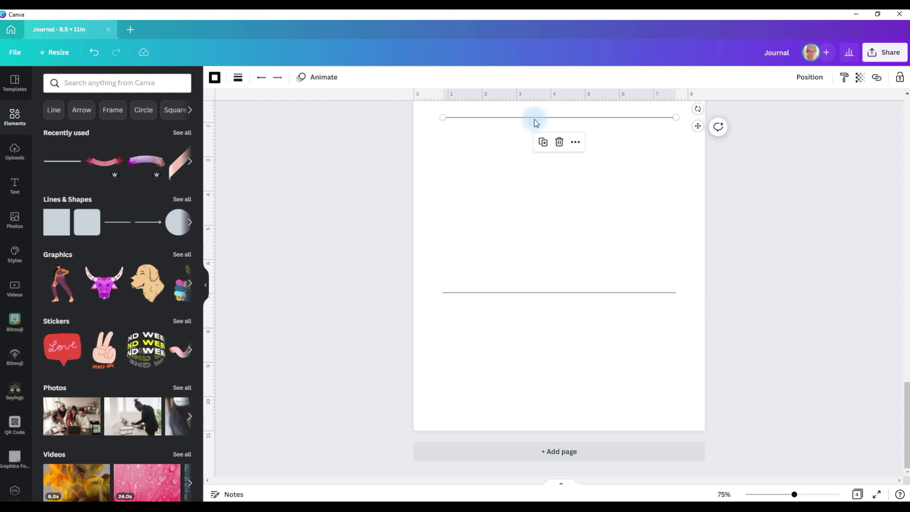
pyautogui.click(543, 142)
pyautogui.hotkey('ctrl', 'd')
pyautogui.hotkey('ctrl', 'd')
pyautogui.hotkey('ctrl', 'd')
pyautogui.hotkey('ctrl', 'd')
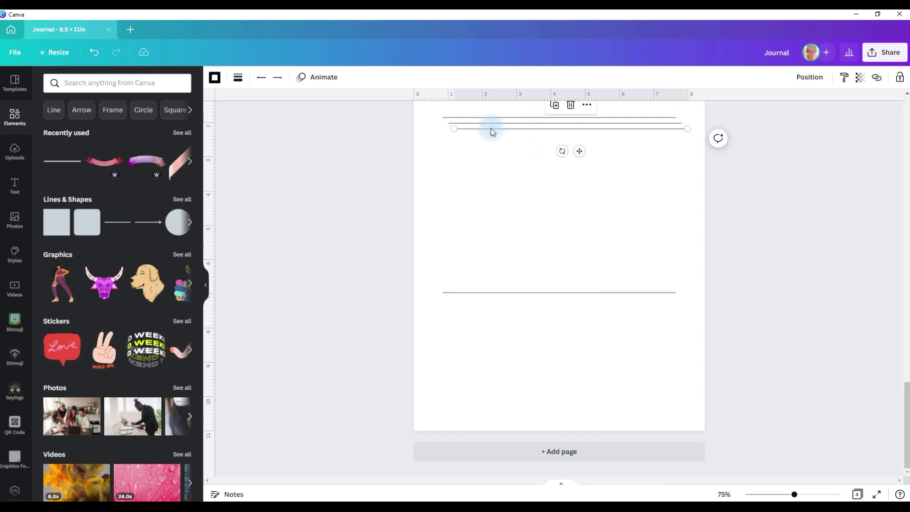
pyautogui.moveTo(520, 138)
pyautogui.mouseDown()
pyautogui.moveTo(520, 125)
pyautogui.moveTo(510, 127)
pyautogui.mouseUp()
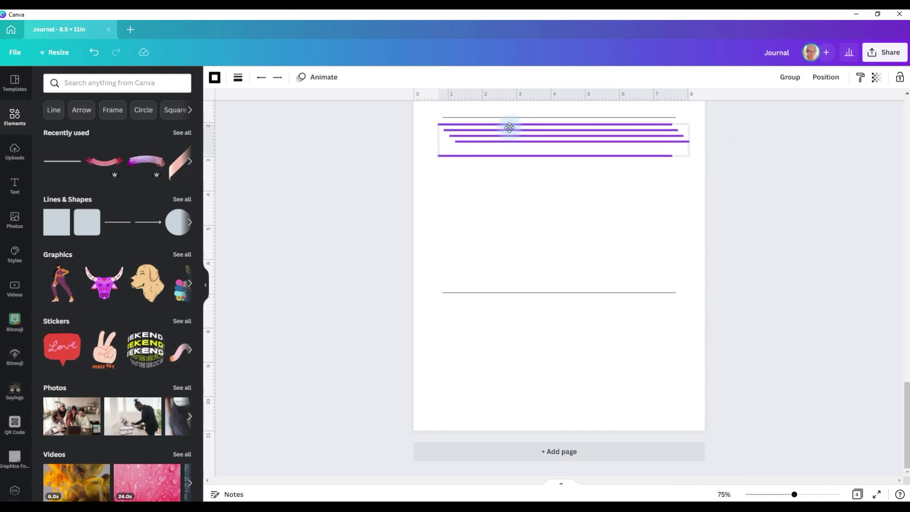
pyautogui.click(502, 159)
pyautogui.hotkey('ctrl', 'd')
pyautogui.hotkey('ctrl', 'd')
pyautogui.hotkey('ctrl', 'd')
pyautogui.hotkey('ctrl', 'd')
pyautogui.hotkey('ctrl', 'd')
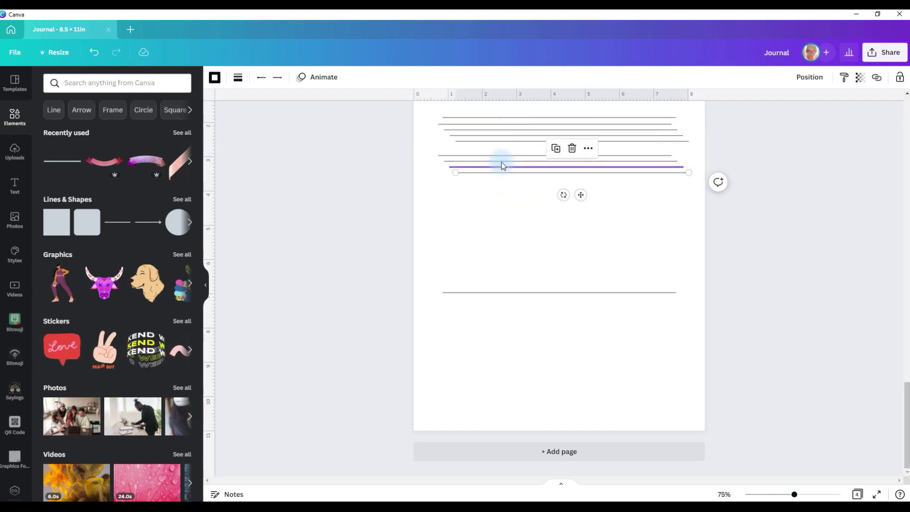
pyautogui.hotkey('ctrl', 'd')
pyautogui.hotkey('ctrl', 'd')
pyautogui.hotkey('ctrl', 'd')
pyautogui.hotkey('ctrl', 'd')
pyautogui.hotkey('ctrl', 'd')
pyautogui.moveTo(694, 153); pyautogui.dragTo(648, 196)
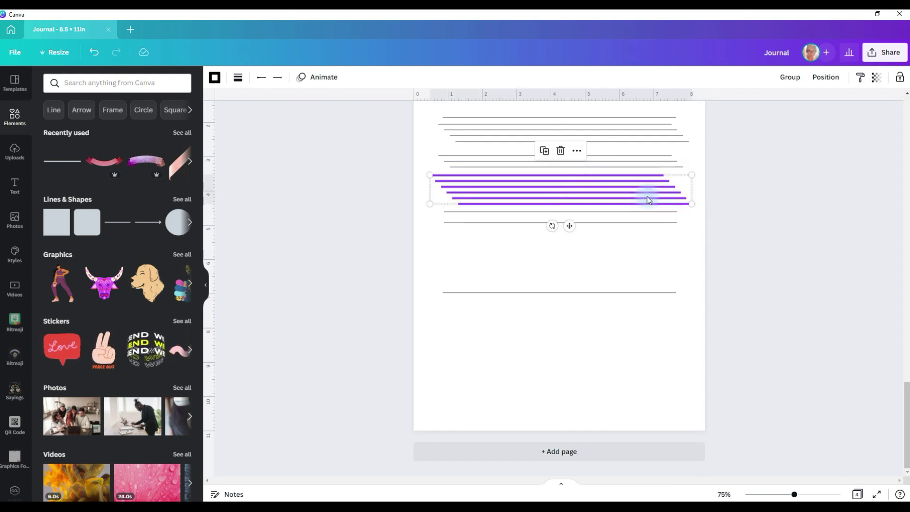
# Add more offset line copies and paste the seven-line group below the originals
pyautogui.click(536, 223)
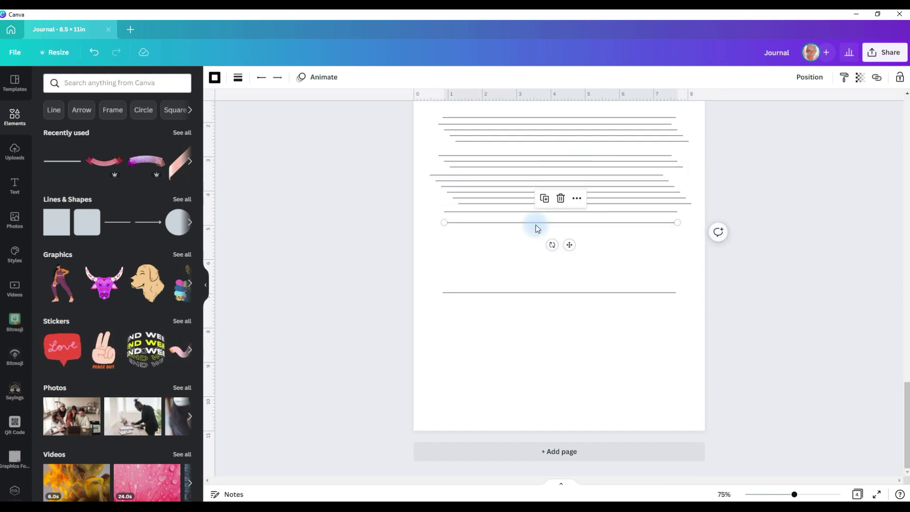
pyautogui.hotkey('ctrl', 'd')
pyautogui.hotkey('ctrl', 'd')
pyautogui.hotkey('ctrl', 'd')
pyautogui.hotkey('ctrl', 'd')
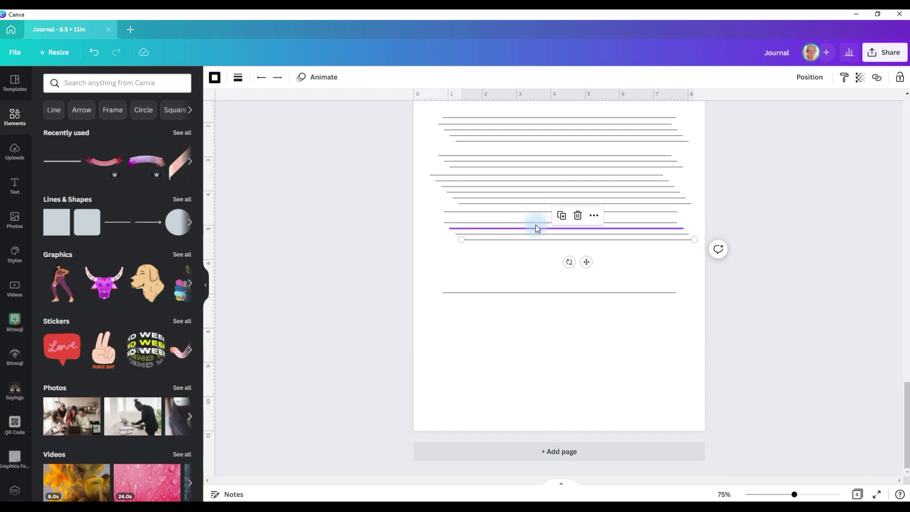
pyautogui.hotkey('ctrl', 'd')
pyautogui.hotkey('ctrl', 'd')
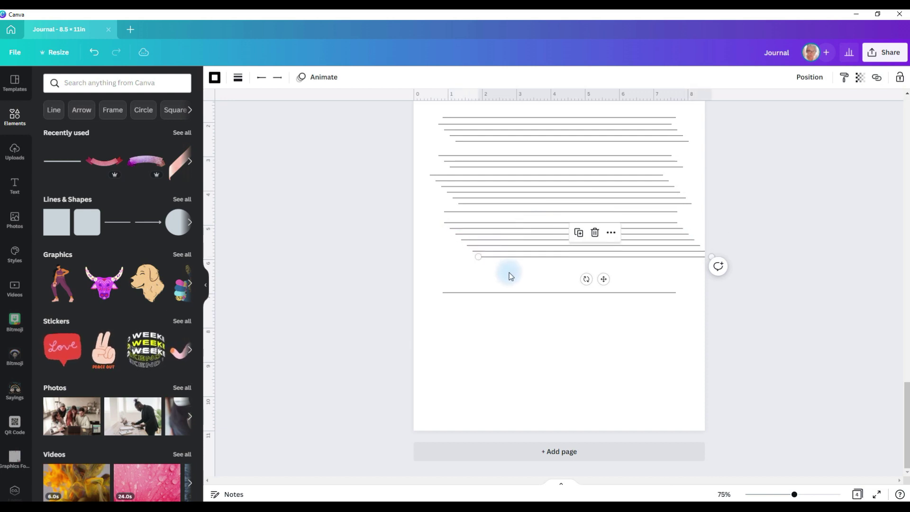
pyautogui.moveTo(513, 274); pyautogui.dragTo(499, 246)
pyautogui.click(491, 281)
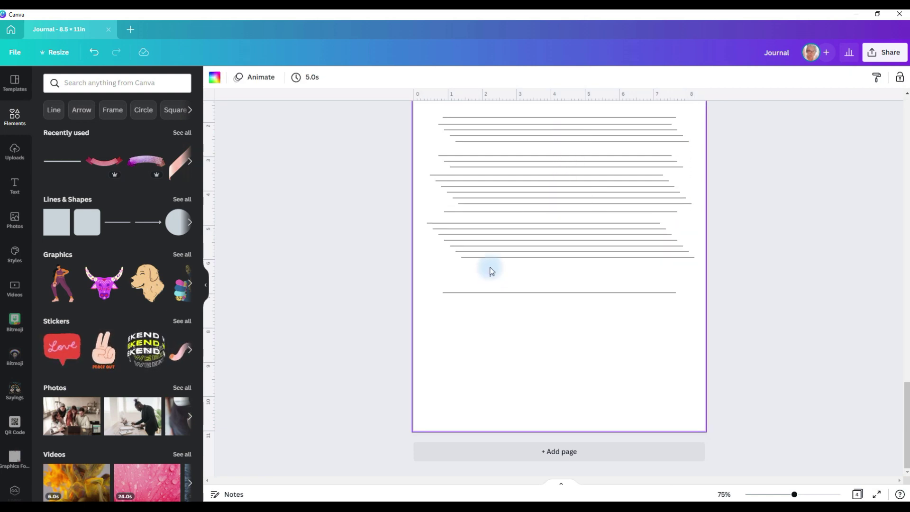
pyautogui.hotkey('ctrl', 'v')
pyautogui.moveTo(487, 267); pyautogui.dragTo(472, 287)
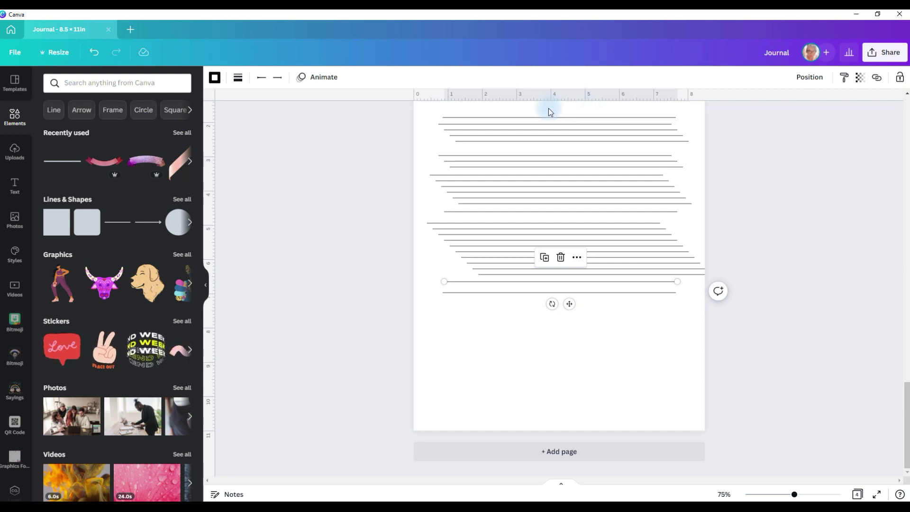
# Tidy up all the thin lines so they are evenly spaced and aligned, shifted left
pyautogui.moveTo(548, 108); pyautogui.dragTo(567, 306)
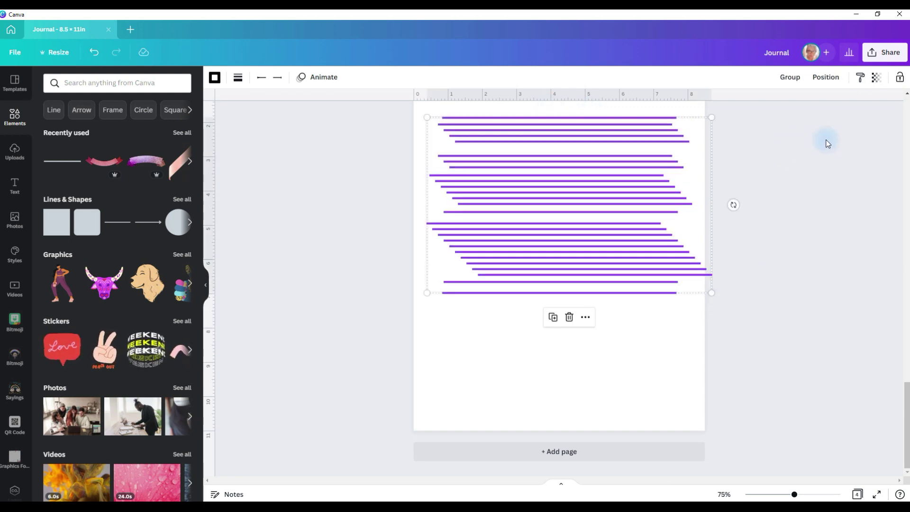
pyautogui.click(828, 78)
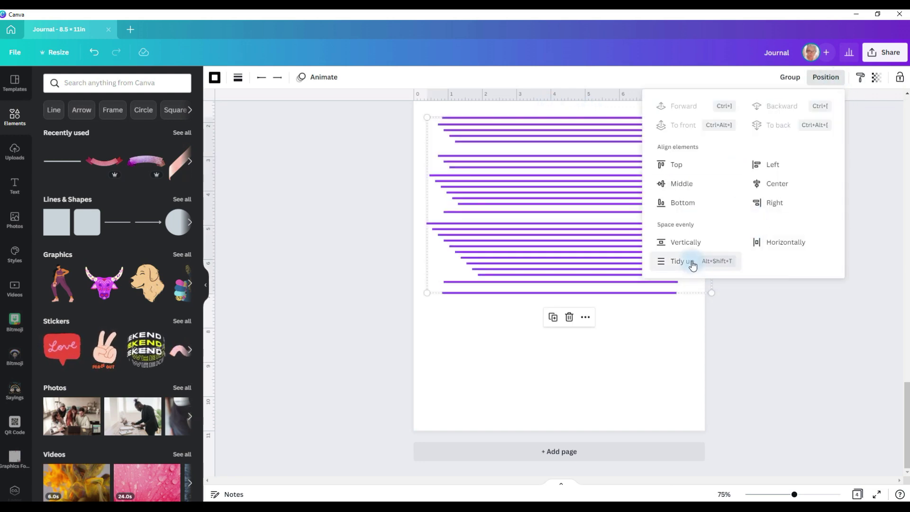
pyautogui.click(693, 262)
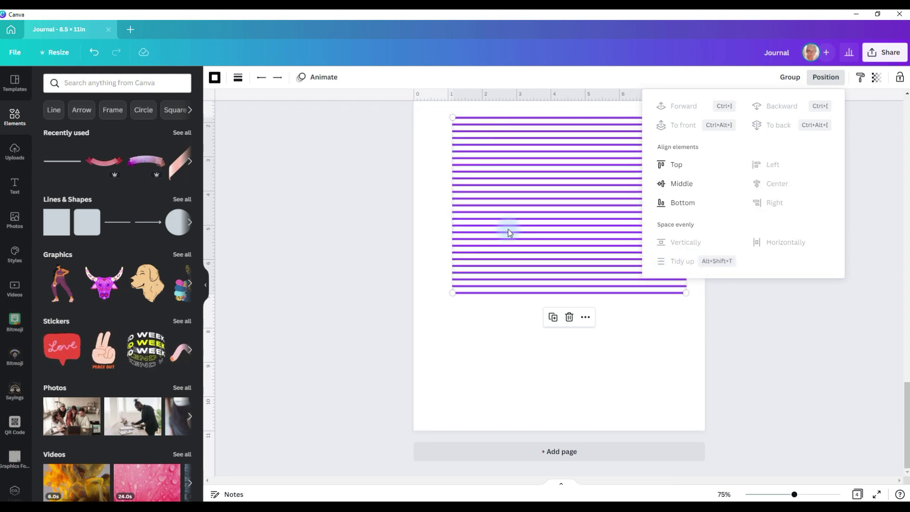
pyautogui.moveTo(509, 229); pyautogui.dragTo(498, 229)
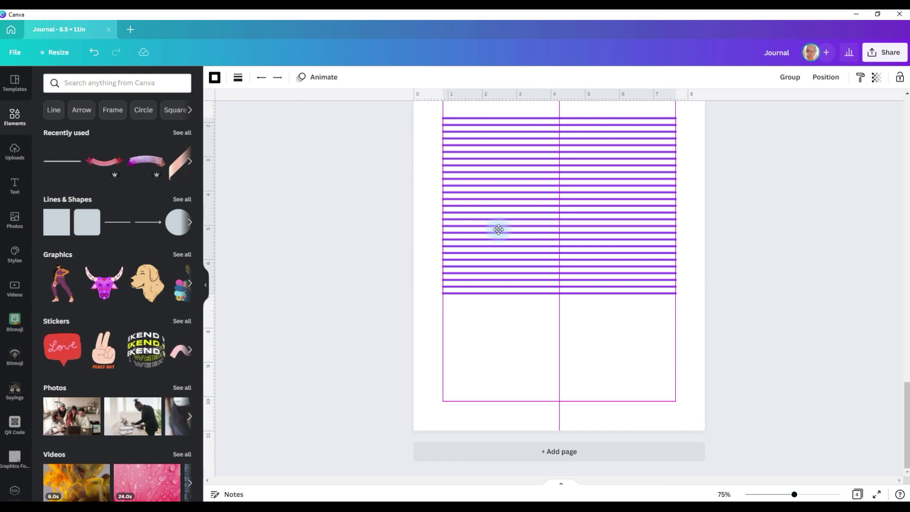
pyautogui.moveTo(499, 230); pyautogui.dragTo(499, 229)
pyautogui.scroll(1, 856, 199)
pyautogui.click(856, 198)
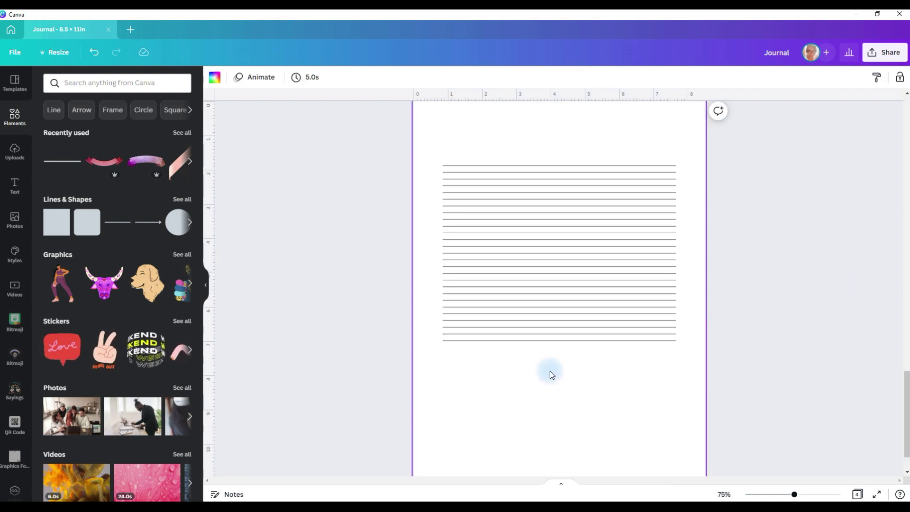
# Group all the ruled lines into one block
pyautogui.moveTo(550, 371); pyautogui.dragTo(782, 145)
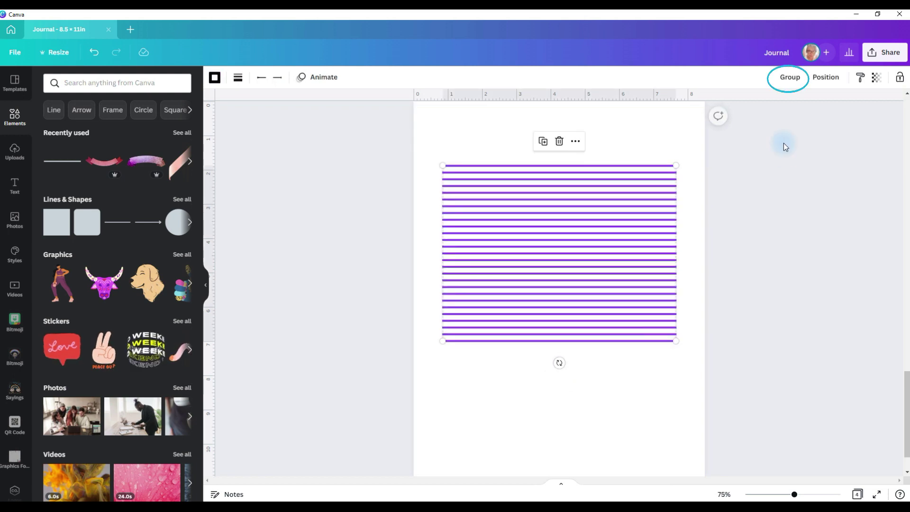
pyautogui.click(787, 77)
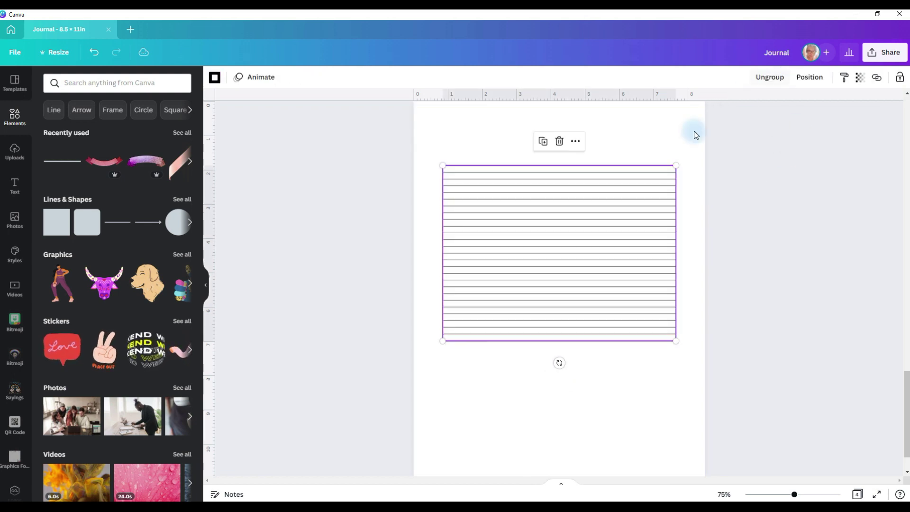
pyautogui.click(644, 364)
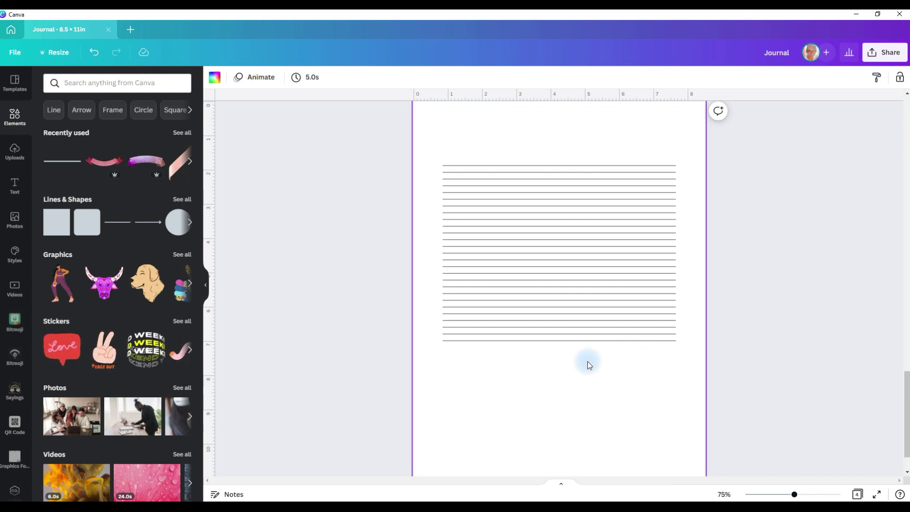
pyautogui.scroll(-2, 582, 362)
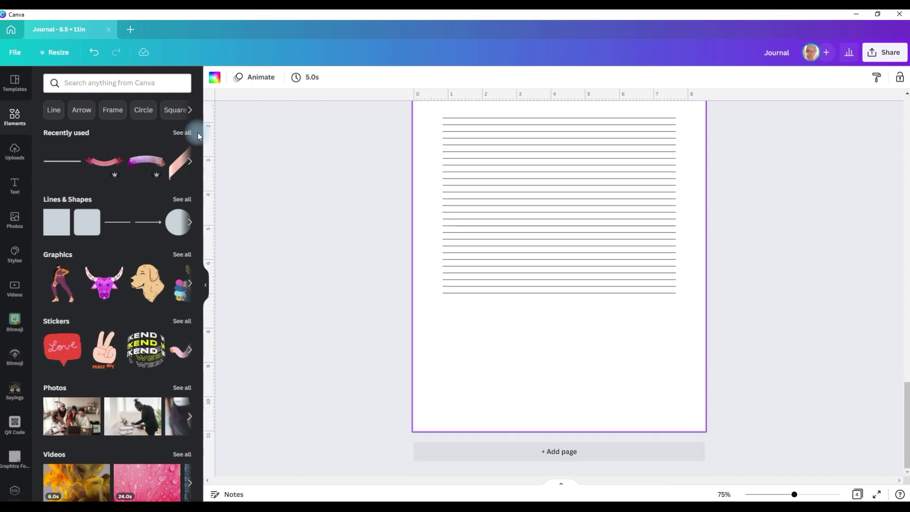
# Add a line below the ruled block, stretched to its width, dotted with rounded ends at weight 12
pyautogui.click(113, 221)
pyautogui.moveTo(568, 264); pyautogui.dragTo(498, 338)
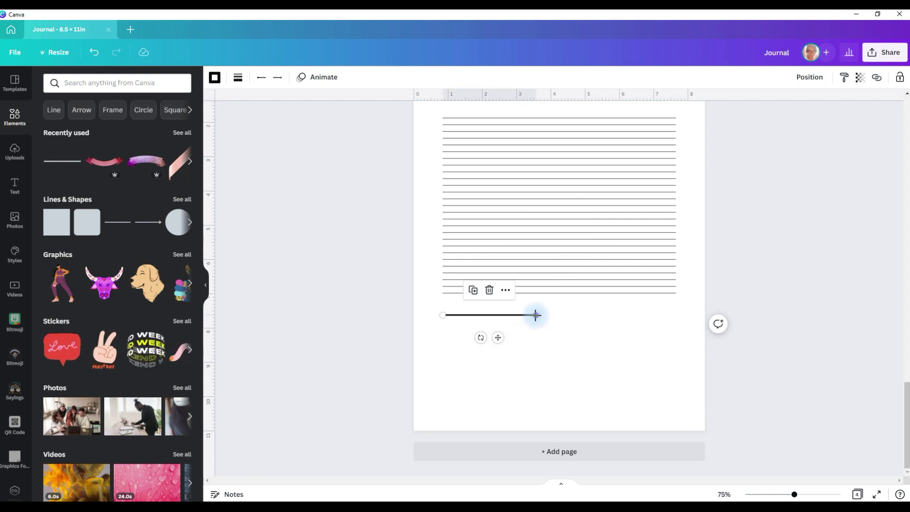
pyautogui.moveTo(535, 315); pyautogui.dragTo(677, 313)
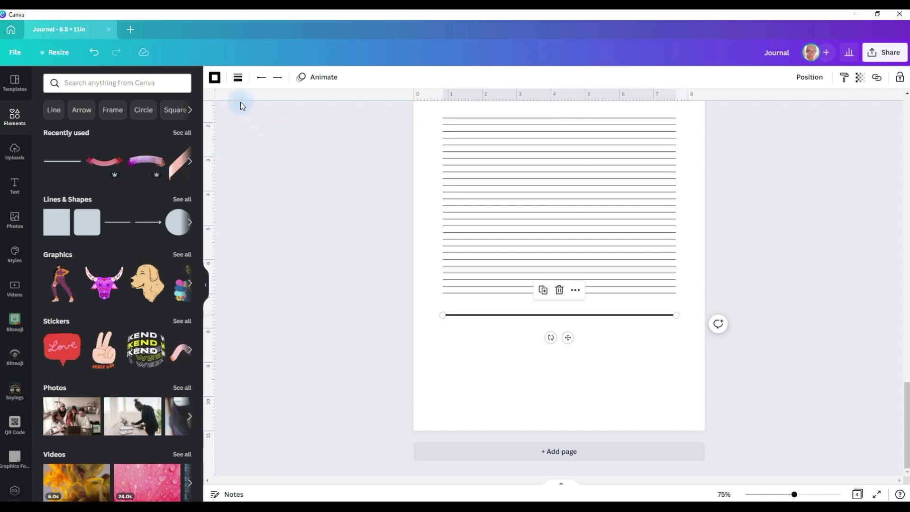
pyautogui.click(239, 78)
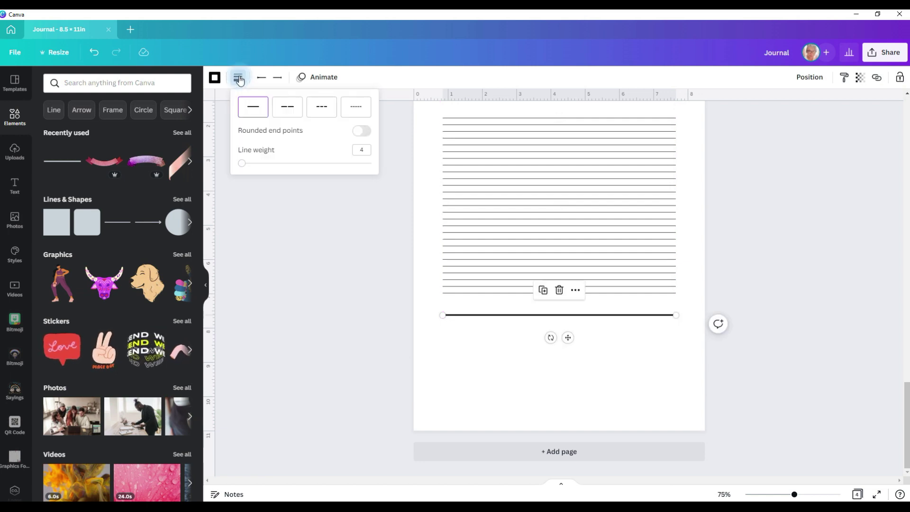
pyautogui.click(360, 131)
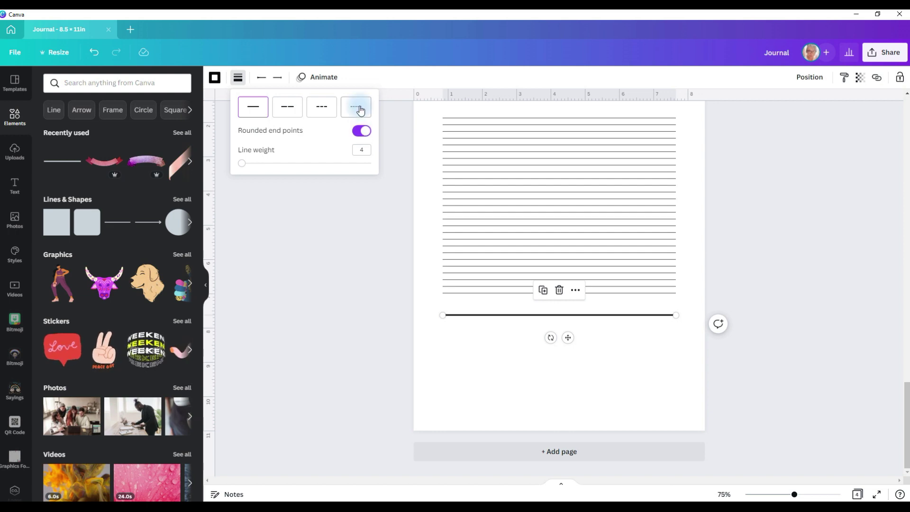
pyautogui.click(360, 108)
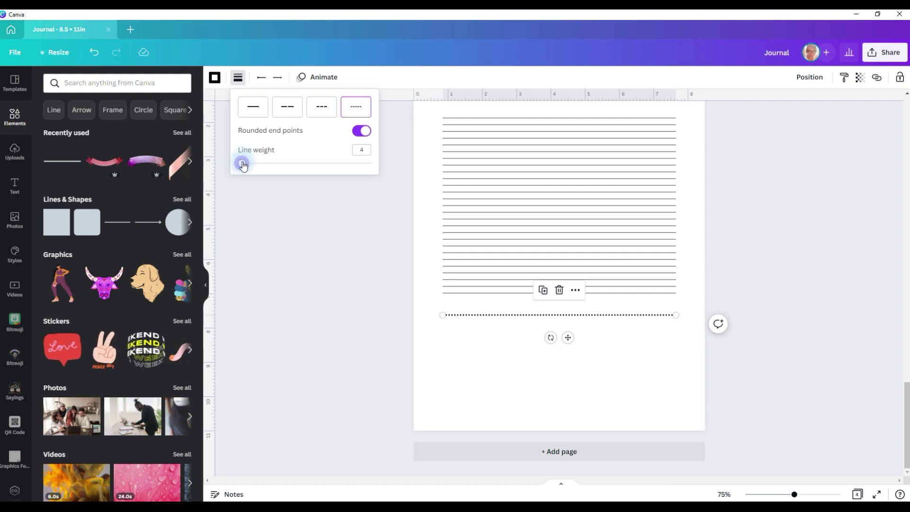
pyautogui.moveTo(243, 165); pyautogui.dragTo(253, 168)
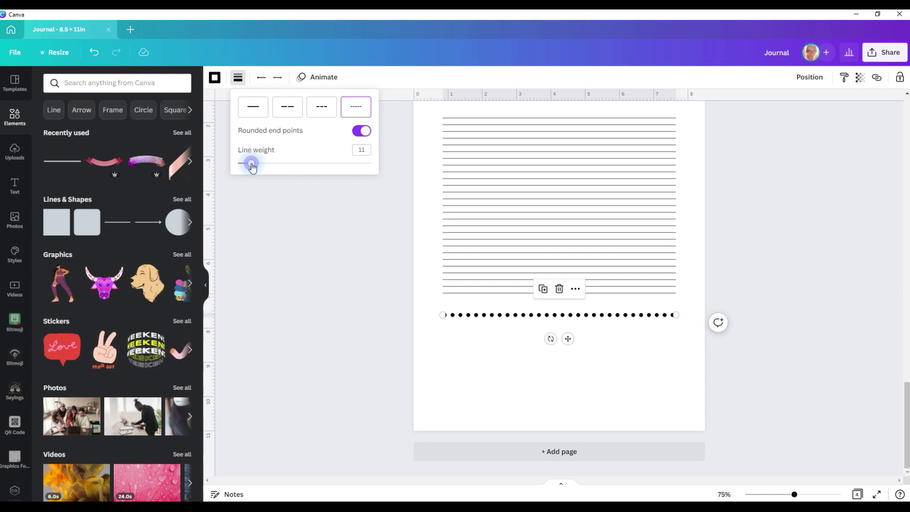
pyautogui.moveTo(252, 165)
pyautogui.mouseDown()
pyautogui.moveTo(286, 165)
pyautogui.moveTo(240, 165)
pyautogui.moveTo(253, 167)
pyautogui.mouseUp()
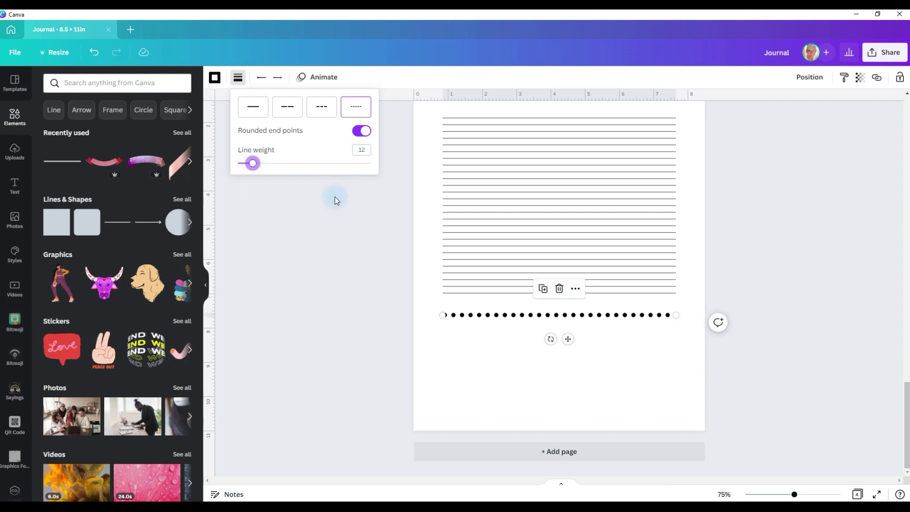
# Recolour the dotted line from black to the pale blue-grey Default Colors swatch
pyautogui.click(215, 78)
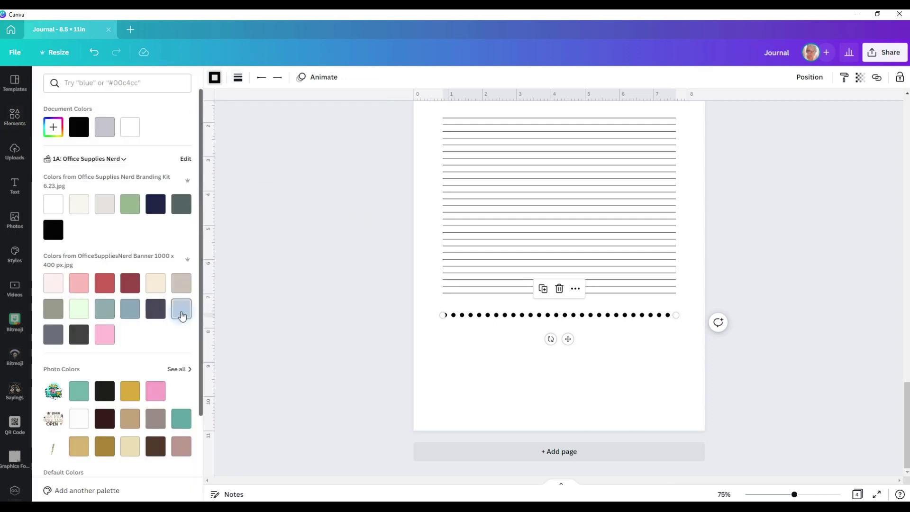
pyautogui.click(102, 209)
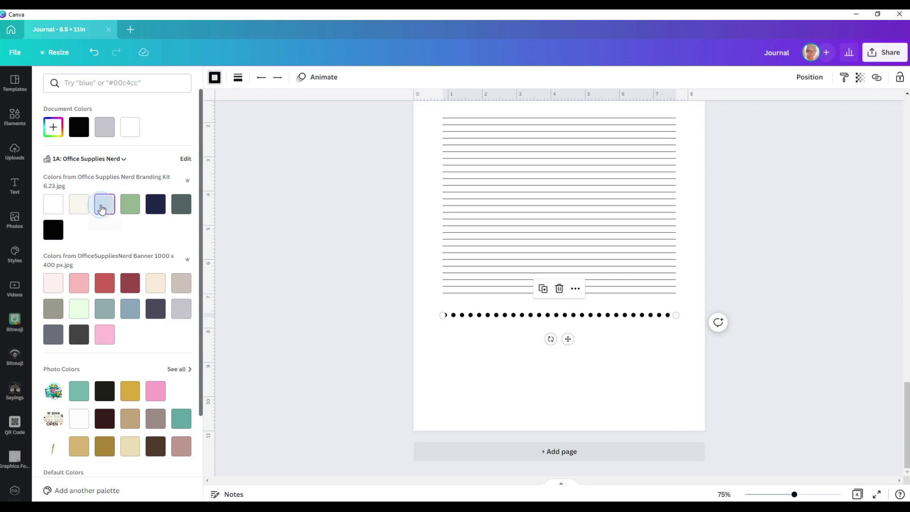
pyautogui.scroll(-3, 148, 376)
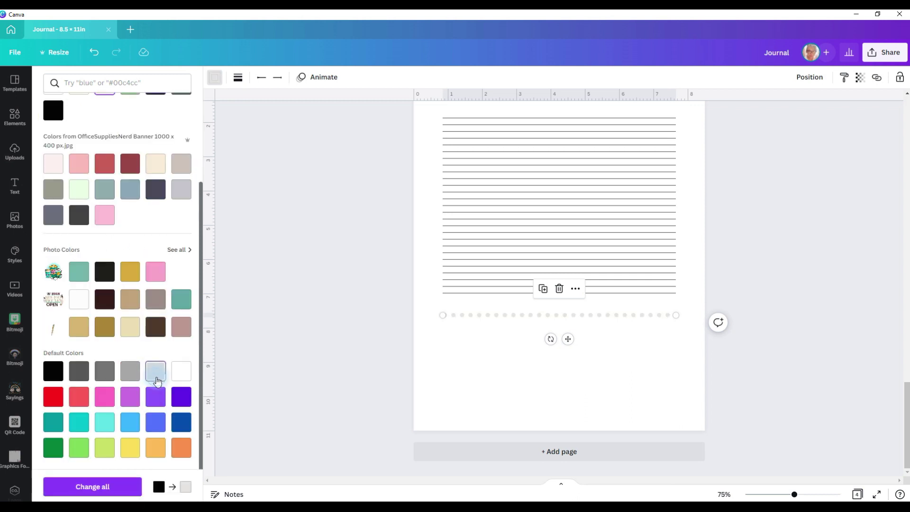
pyautogui.click(158, 382)
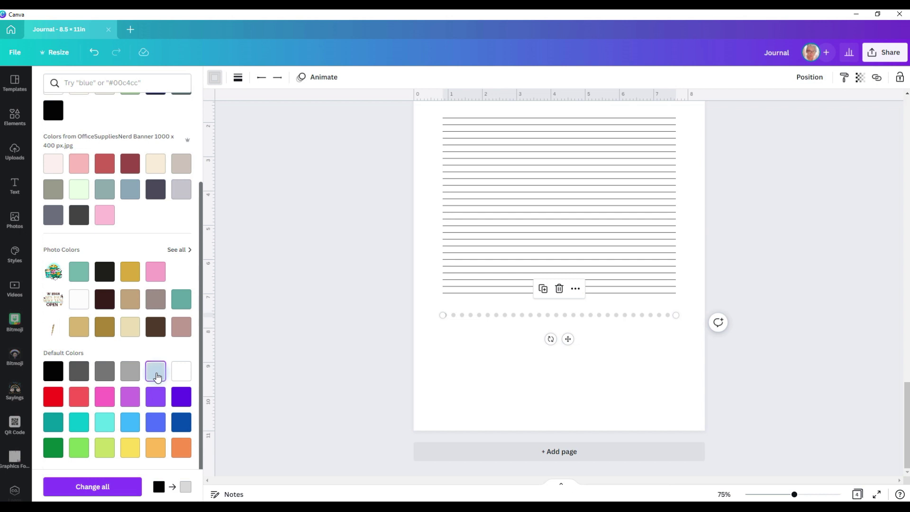
# Duplicate the pale dotted line into many rows, from just under the ruled lines to near the bottom
pyautogui.click(615, 317)
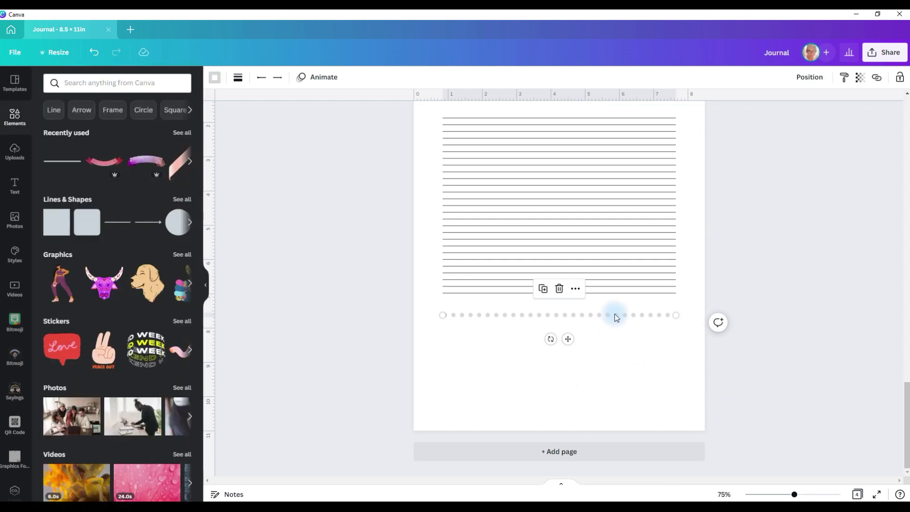
pyautogui.hotkey('ctrl', 'd')
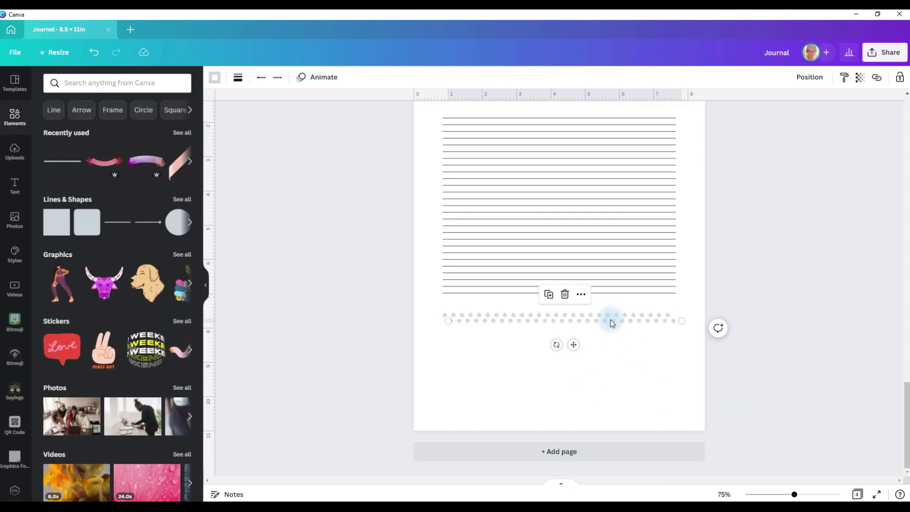
pyautogui.hotkey('ctrl', 'd')
pyautogui.hotkey('ctrl', 'd')
pyautogui.hotkey('ctrl', 'd')
pyautogui.hotkey('ctrl', 'd')
pyautogui.hotkey('ctrl', 'd')
pyautogui.hotkey('ctrl', 'd')
pyautogui.hotkey('ctrl', 'd')
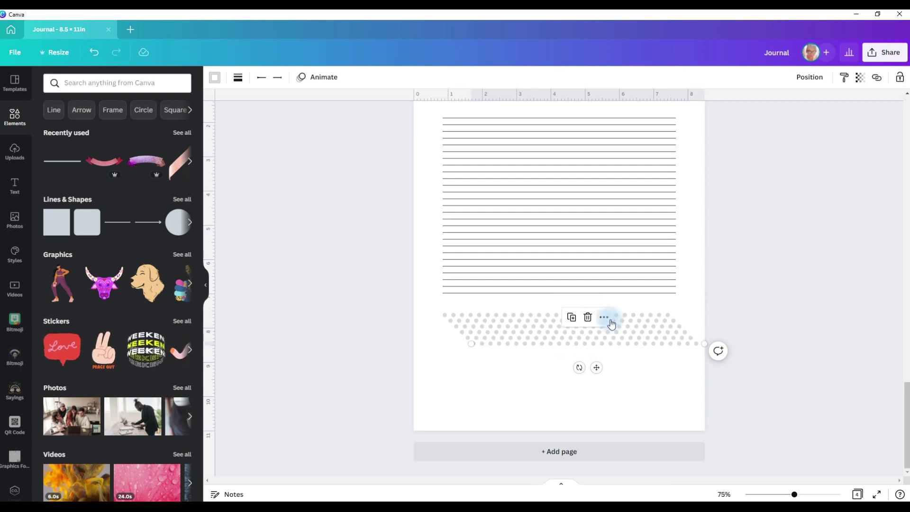
pyautogui.moveTo(542, 360); pyautogui.dragTo(493, 382)
pyautogui.moveTo(495, 416); pyautogui.dragTo(498, 309)
pyautogui.click(723, 247)
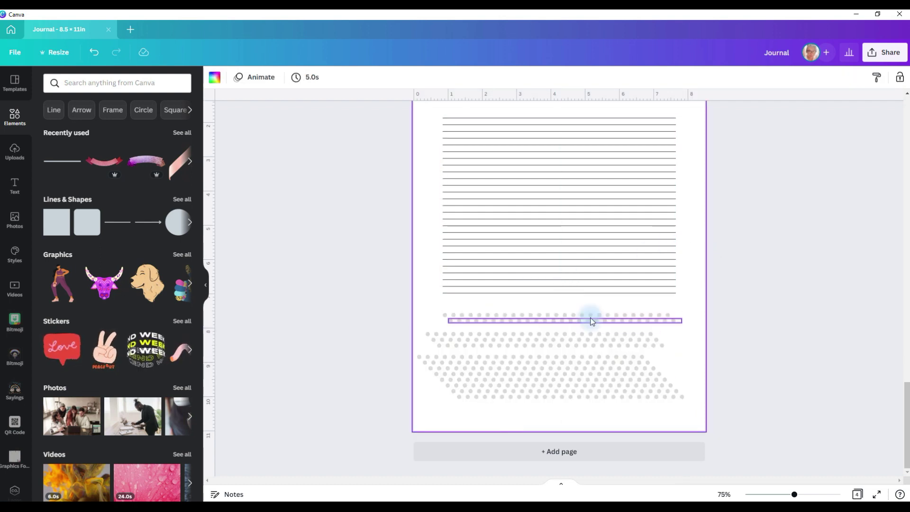
pyautogui.moveTo(578, 316); pyautogui.dragTo(571, 299)
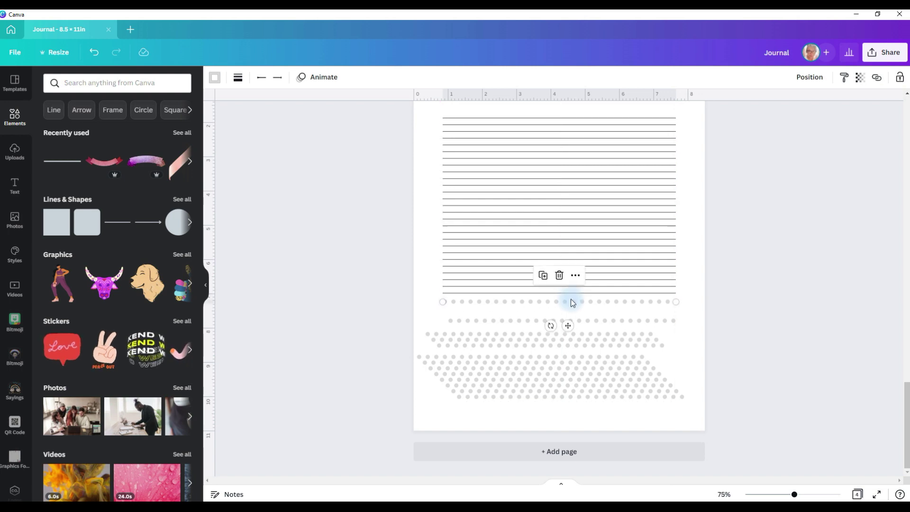
pyautogui.click(557, 396)
pyautogui.moveTo(561, 399); pyautogui.dragTo(558, 407)
# Tidy up the dotted rows to even spacing and centre them on the page guide
pyautogui.moveTo(696, 298); pyautogui.dragTo(635, 407)
pyautogui.click(826, 77)
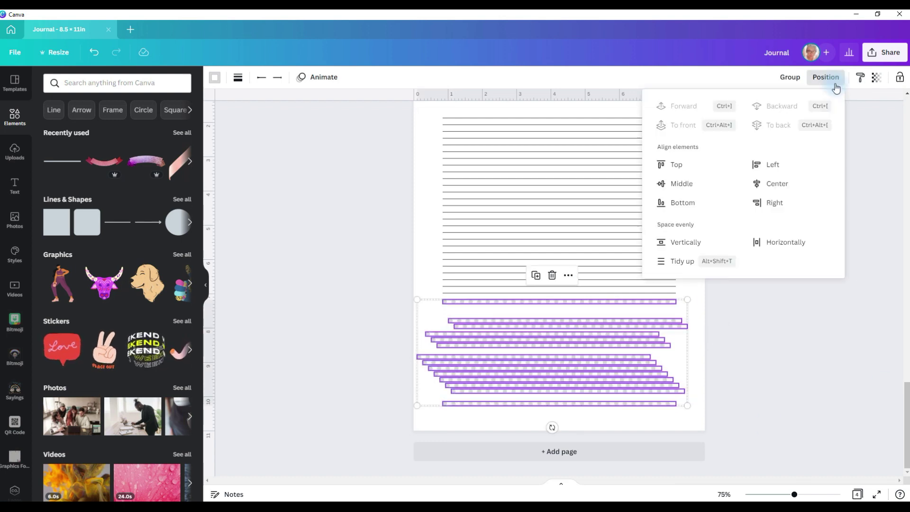
pyautogui.click(670, 262)
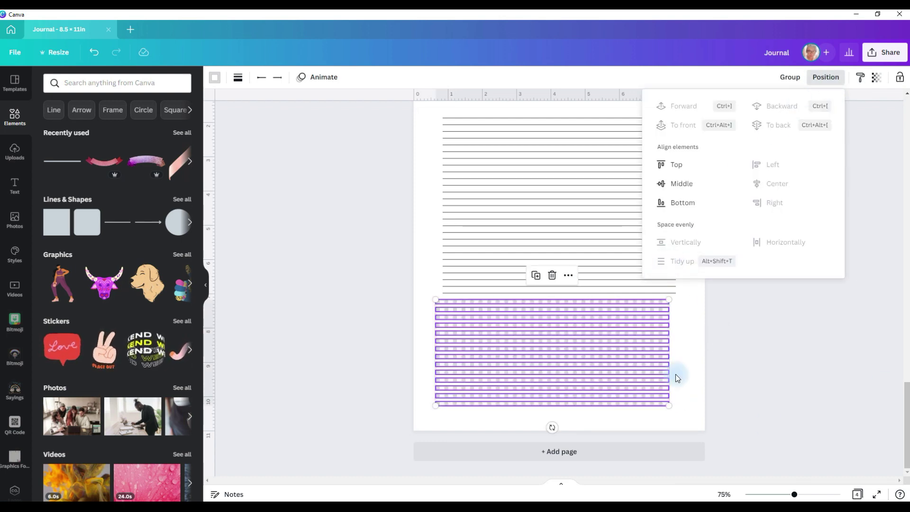
pyautogui.click(582, 376)
pyautogui.moveTo(581, 378); pyautogui.dragTo(582, 372)
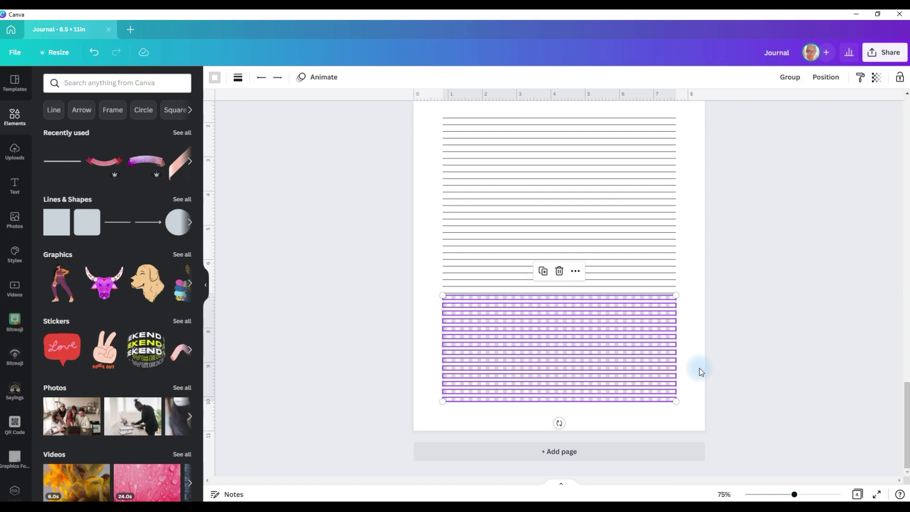
pyautogui.click(702, 372)
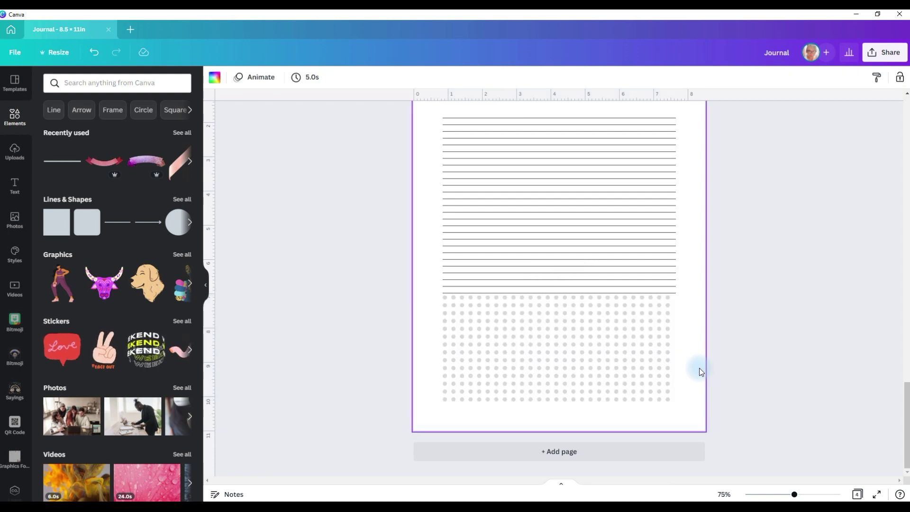
# Group the dotted rows with Ctrl+G and enlarge the grid to about 7 × 3.2 in
pyautogui.moveTo(435, 300); pyautogui.dragTo(670, 399)
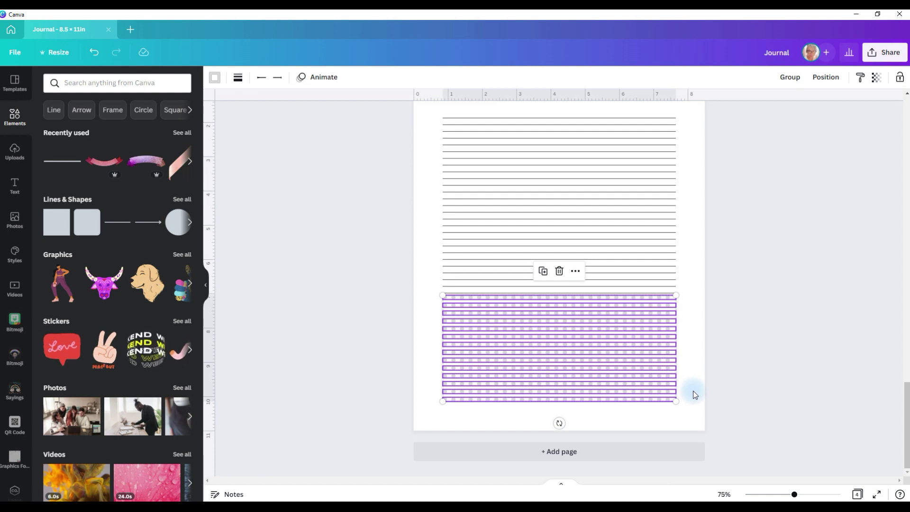
pyautogui.hotkey('ctrl', 'g')
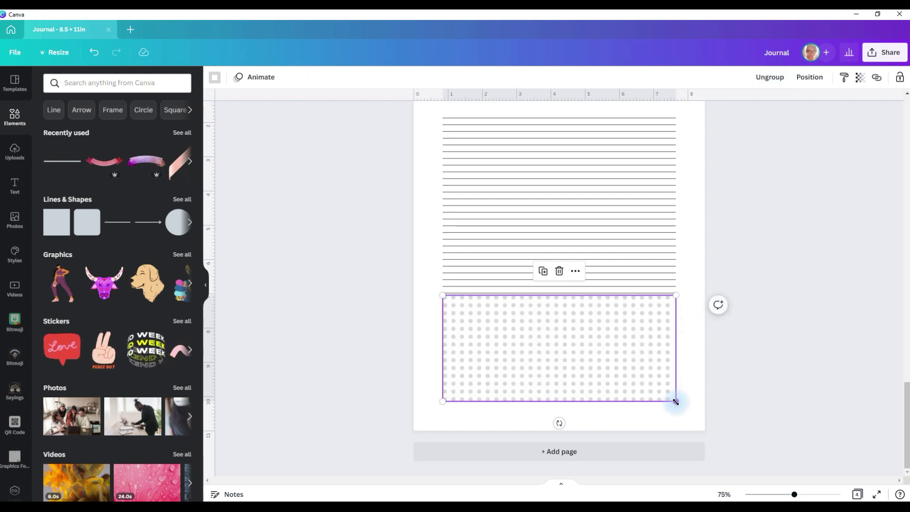
pyautogui.moveTo(676, 402); pyautogui.dragTo(683, 404)
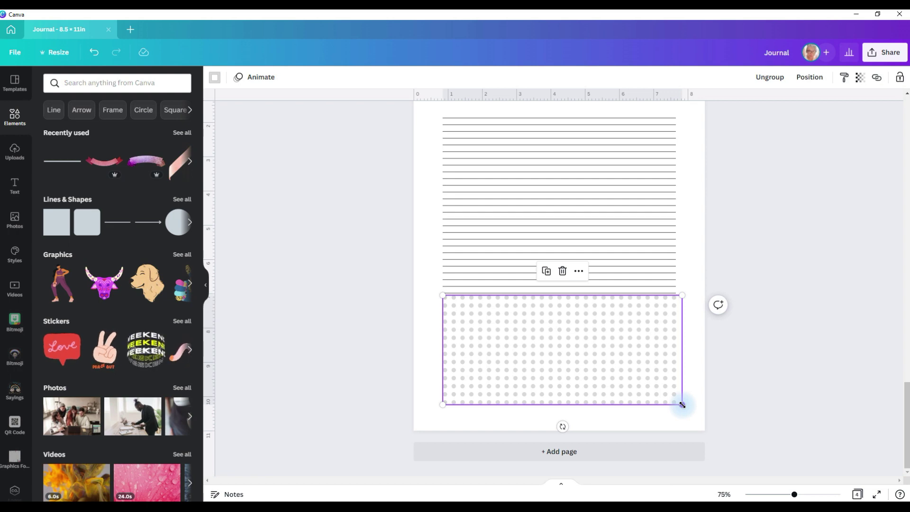
pyautogui.click(673, 416)
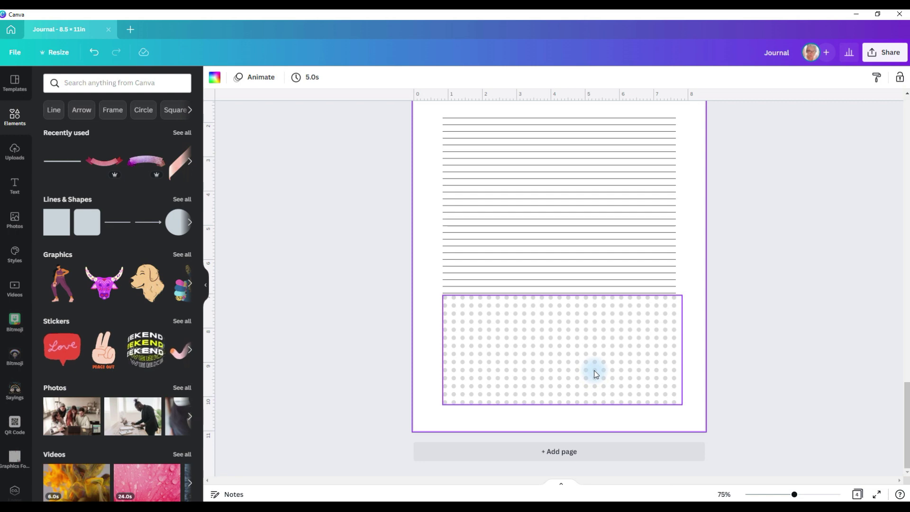
pyautogui.scroll(2, 596, 374)
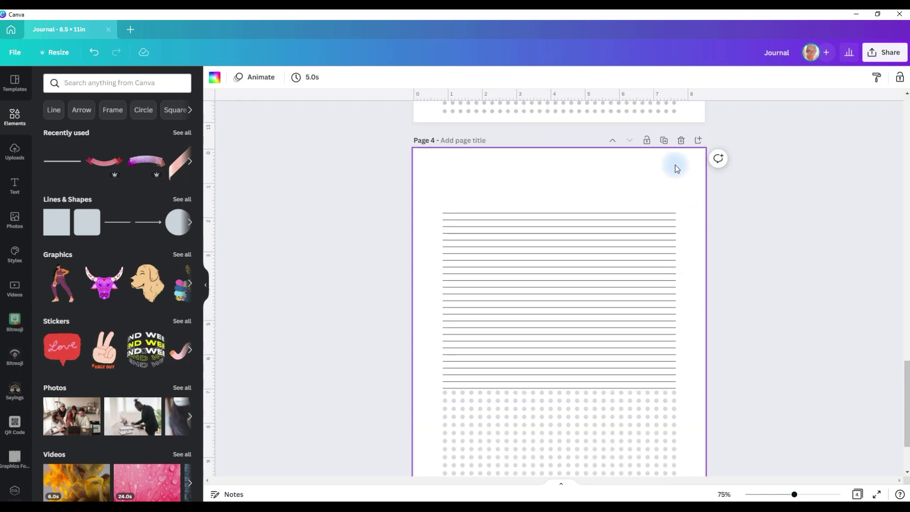
# Duplicate Page 4 as Page 5 and delete the dotted grid from the copy
pyautogui.click(666, 141)
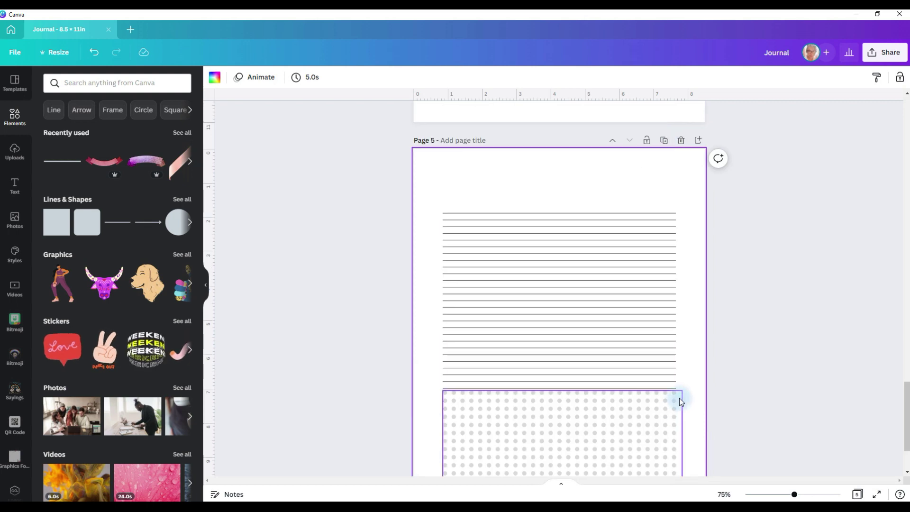
pyautogui.click(679, 398)
pyautogui.moveTo(679, 400); pyautogui.dragTo(679, 425)
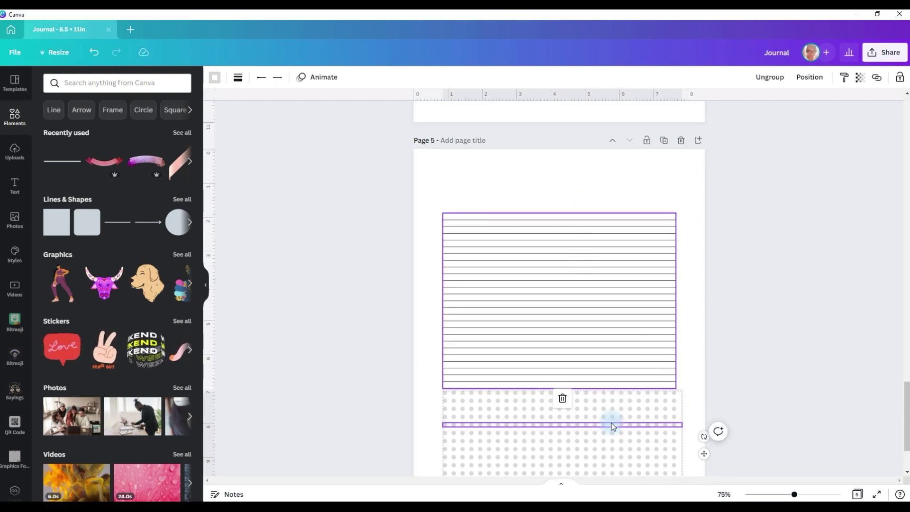
pyautogui.click(563, 399)
pyautogui.click(563, 366)
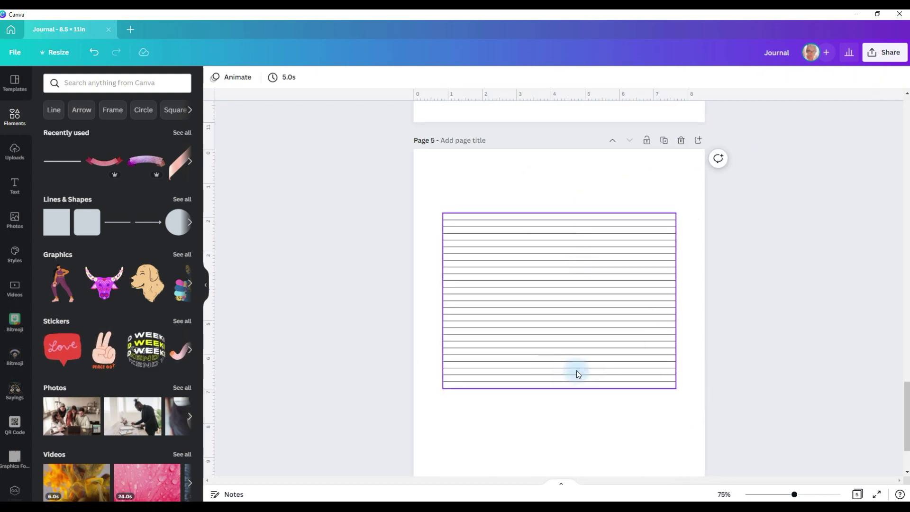
pyautogui.click(701, 361)
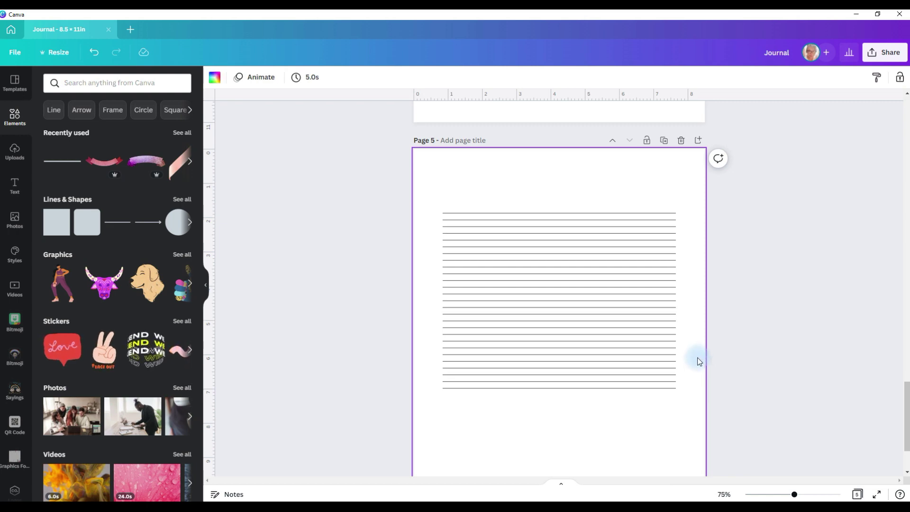
pyautogui.scroll(-3, 699, 361)
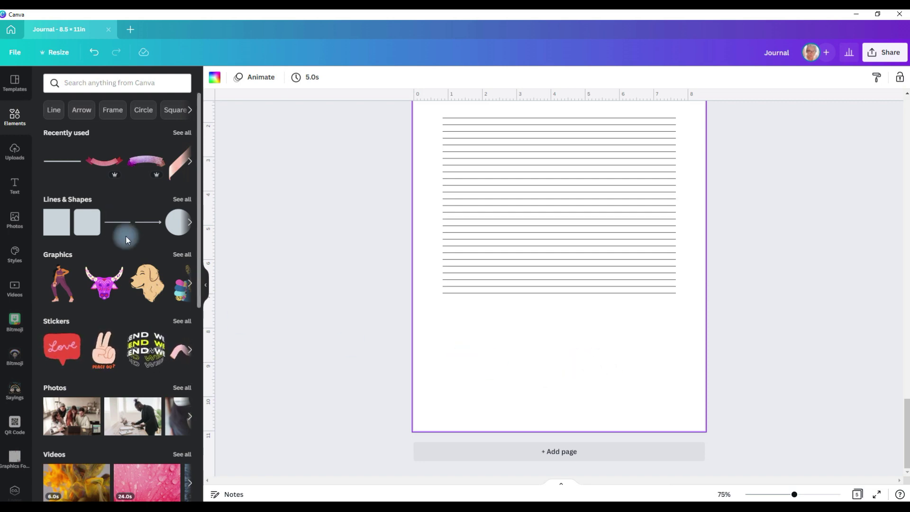
# Add a straight line below the ruled lines and set a vertical guide at 4.25 in
pyautogui.click(117, 222)
pyautogui.moveTo(568, 265); pyautogui.dragTo(497, 330)
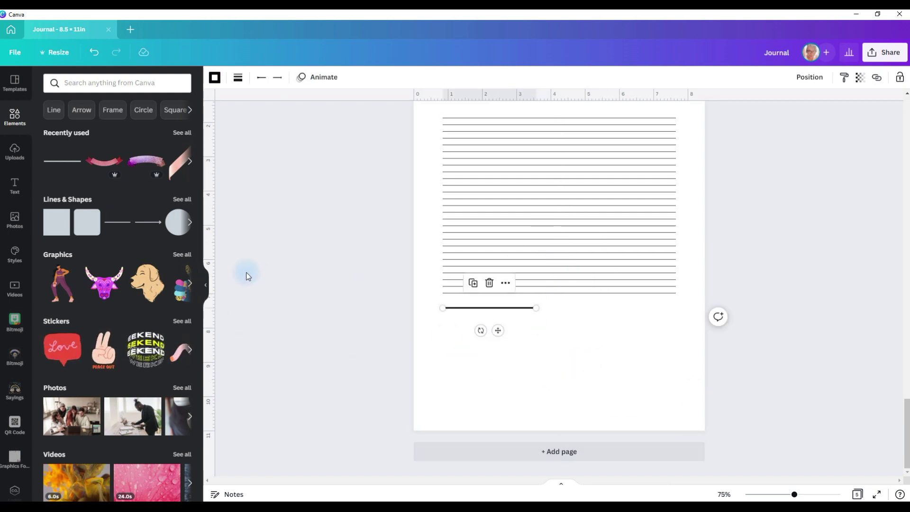
pyautogui.moveTo(210, 278); pyautogui.dragTo(559, 281)
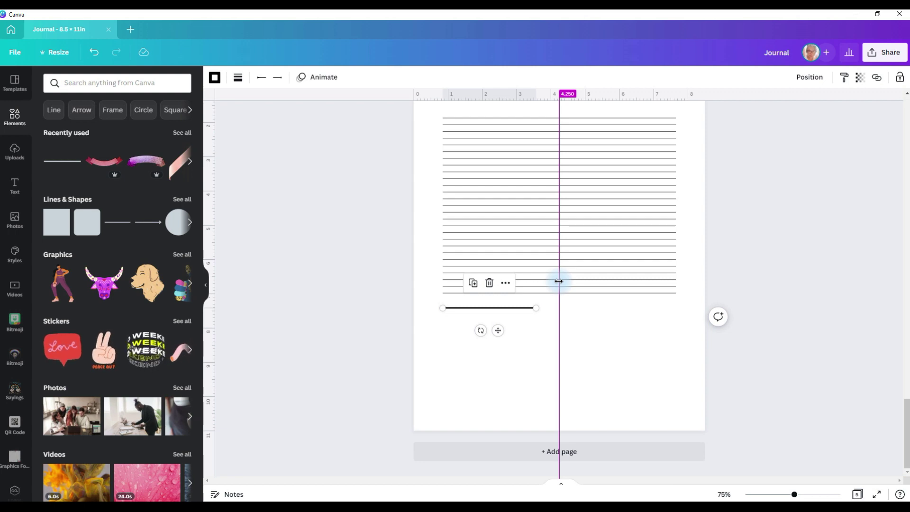
pyautogui.moveTo(558, 281); pyautogui.dragTo(559, 309)
# Style the line as light grey, dotted, weight 12, with rounded ends
pyautogui.click(238, 79)
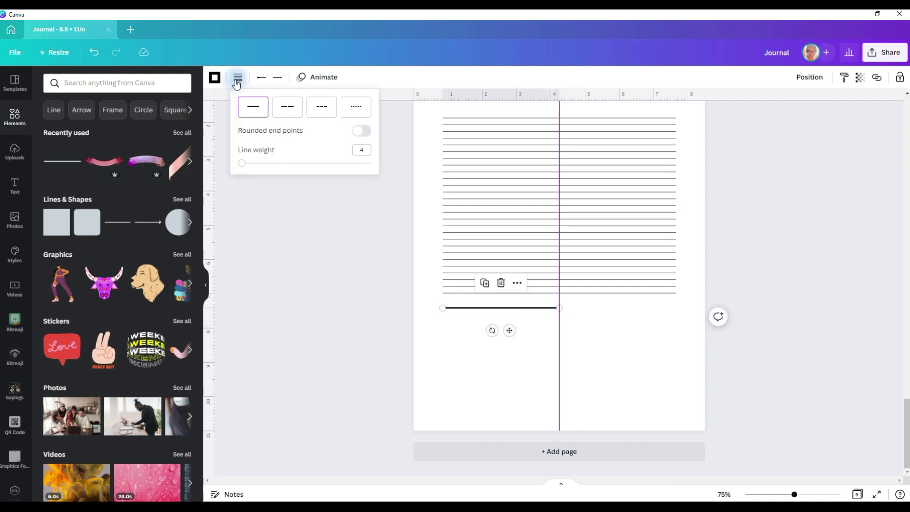
pyautogui.click(362, 130)
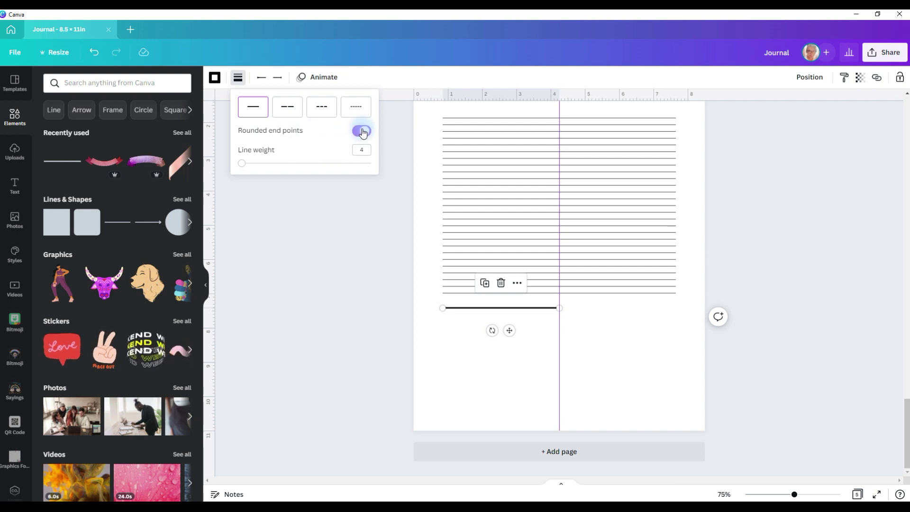
pyautogui.click(355, 107)
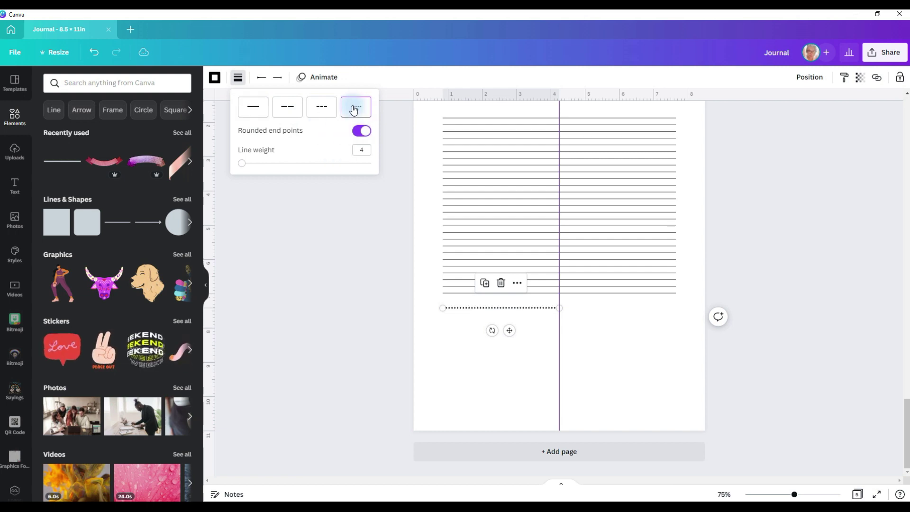
pyautogui.click(253, 164)
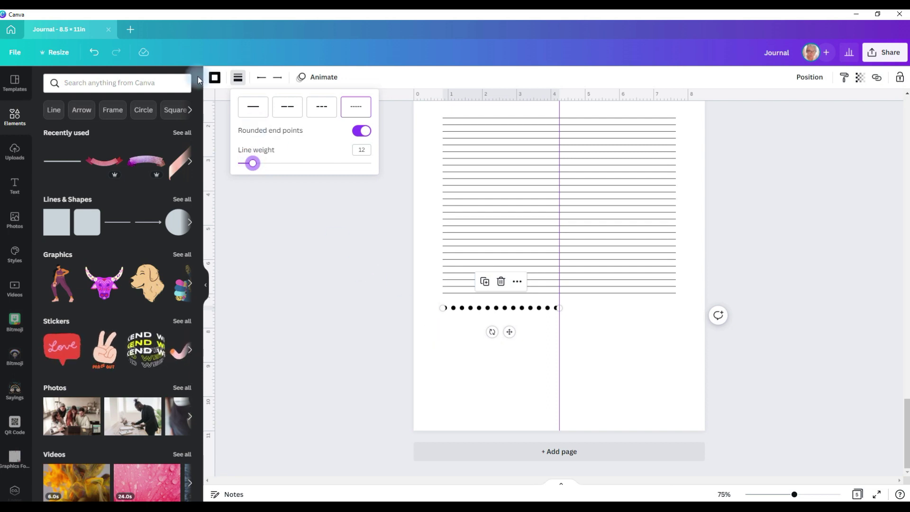
pyautogui.click(214, 77)
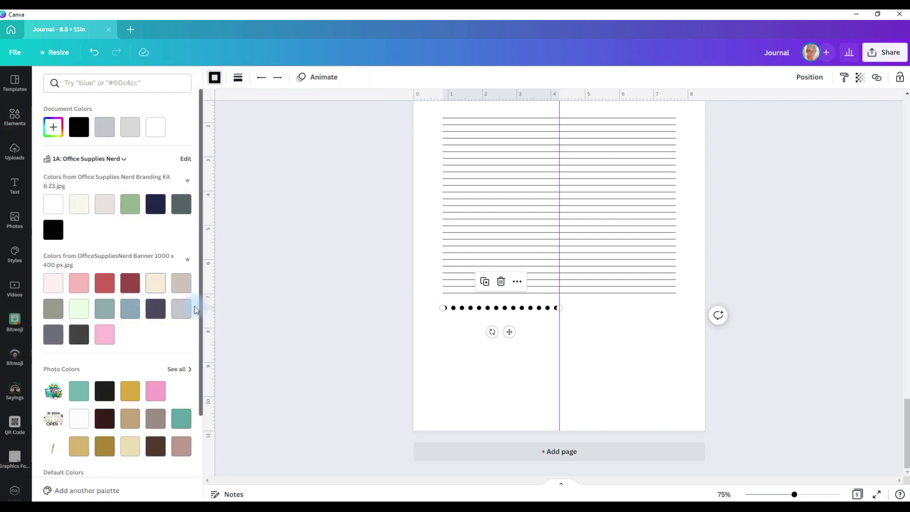
pyautogui.scroll(-3, 171, 382)
pyautogui.click(158, 385)
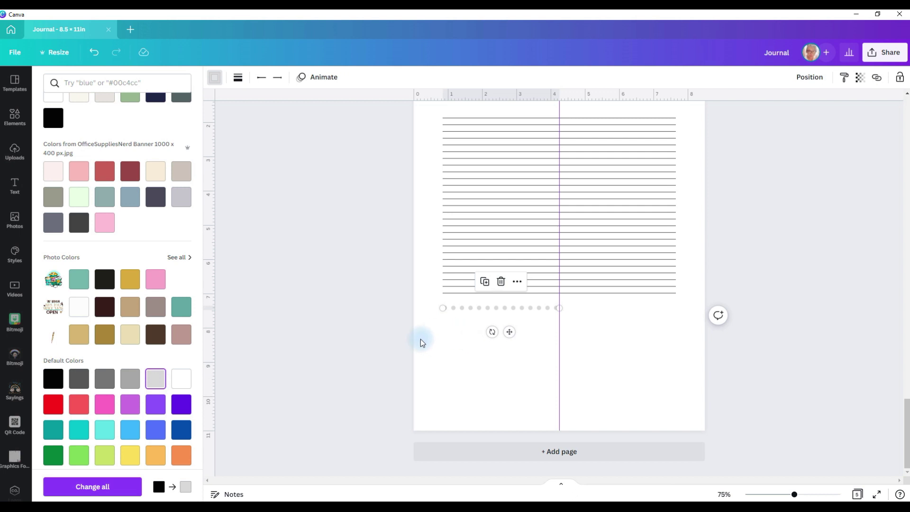
# Duplicate the dotted line into staggered rows, moving one to the bottom-left
pyautogui.hotkey('ctrl', 'd')
pyautogui.hotkey('ctrl', 'd')
pyautogui.hotkey('ctrl', 'd')
pyautogui.hotkey('ctrl', 'd')
pyautogui.hotkey('ctrl', 'd')
pyautogui.hotkey('ctrl', 'd')
pyautogui.hotkey('ctrl', 'd')
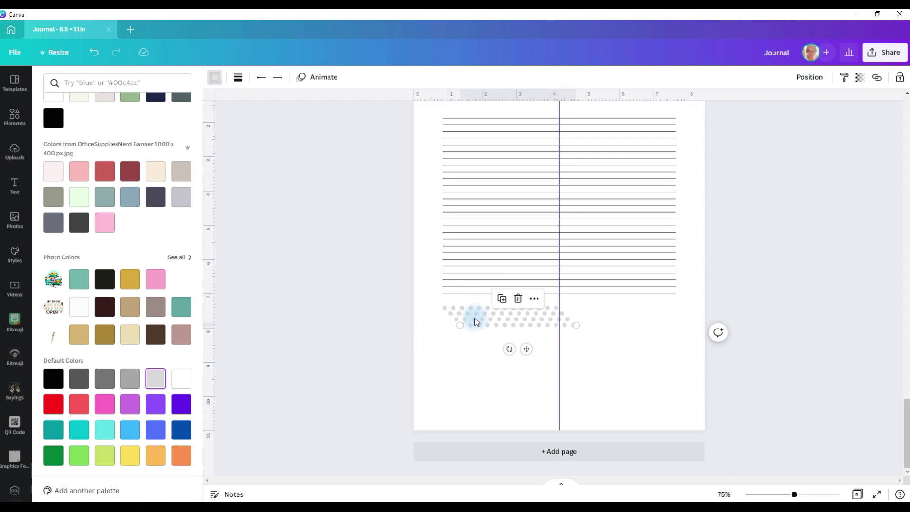
pyautogui.hotkey('ctrl', 'd')
pyautogui.hotkey('ctrl', 'd')
pyautogui.hotkey('ctrl', 'd')
pyautogui.moveTo(474, 323); pyautogui.dragTo(454, 406)
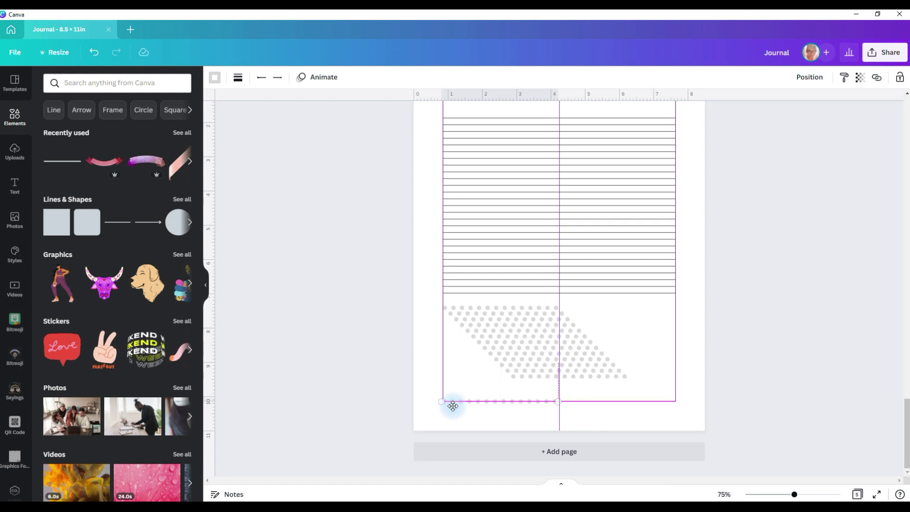
# Nudge the dotted rows into alignment, shifting one to the left margin
pyautogui.click(459, 308)
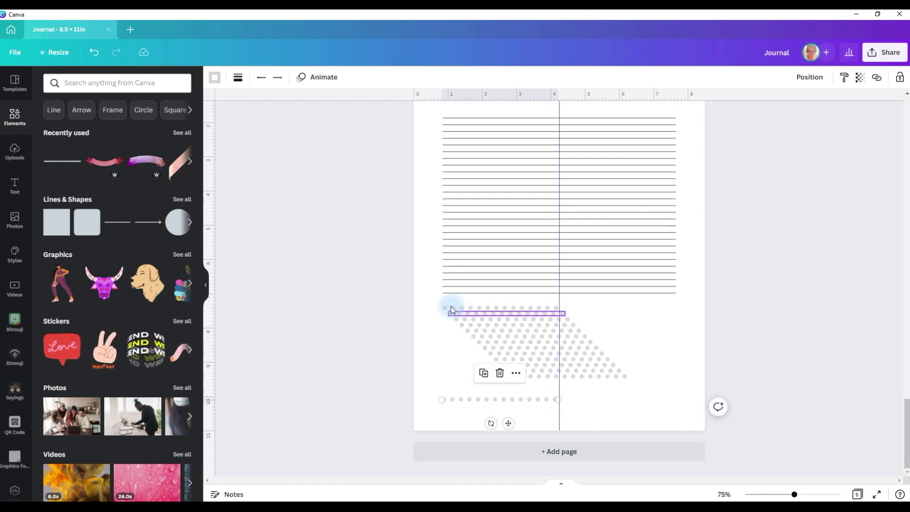
pyautogui.click(447, 307)
pyautogui.moveTo(446, 307)
pyautogui.mouseDown()
pyautogui.moveTo(445, 299)
pyautogui.moveTo(449, 375)
pyautogui.mouseUp()
pyautogui.click(541, 329)
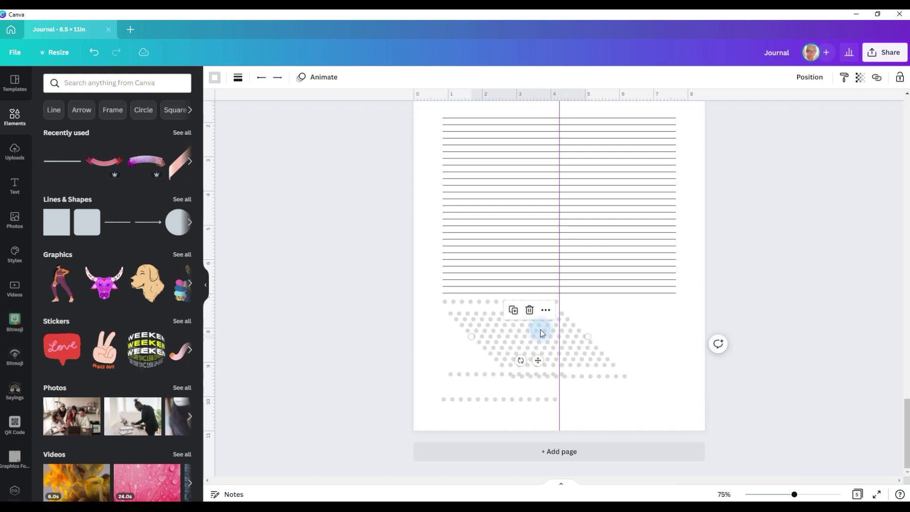
pyautogui.moveTo(541, 329); pyautogui.dragTo(474, 366)
# Space all dotted rows evenly with Tidy up and move the block to the left margin
pyautogui.moveTo(424, 413); pyautogui.dragTo(553, 297)
pyautogui.click(826, 77)
pyautogui.click(693, 262)
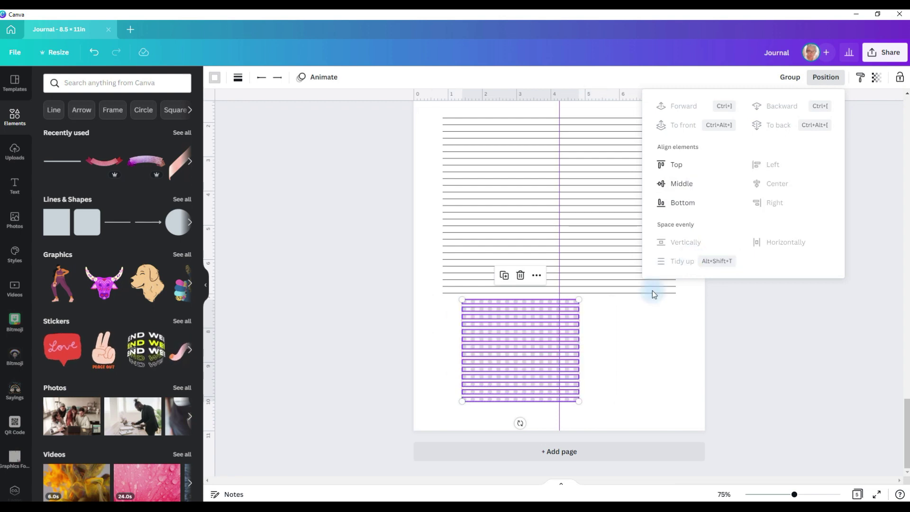
pyautogui.moveTo(516, 372); pyautogui.dragTo(497, 374)
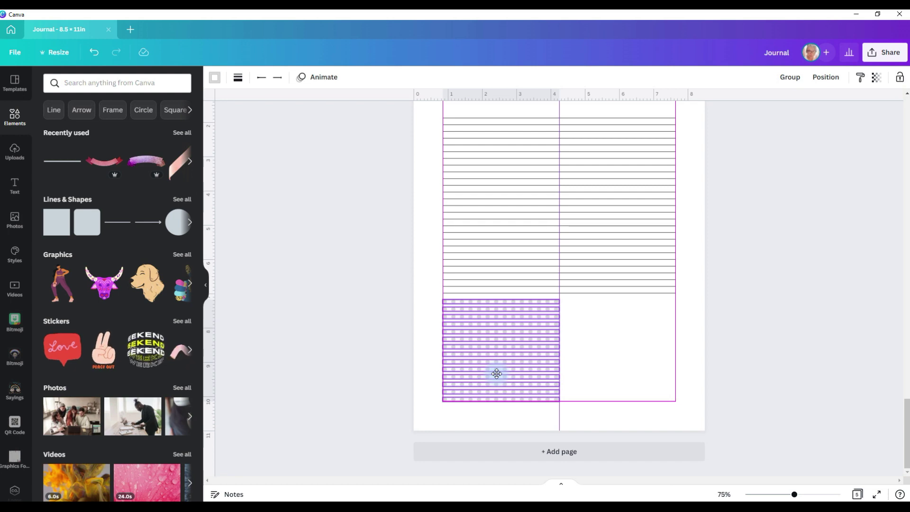
pyautogui.click(473, 412)
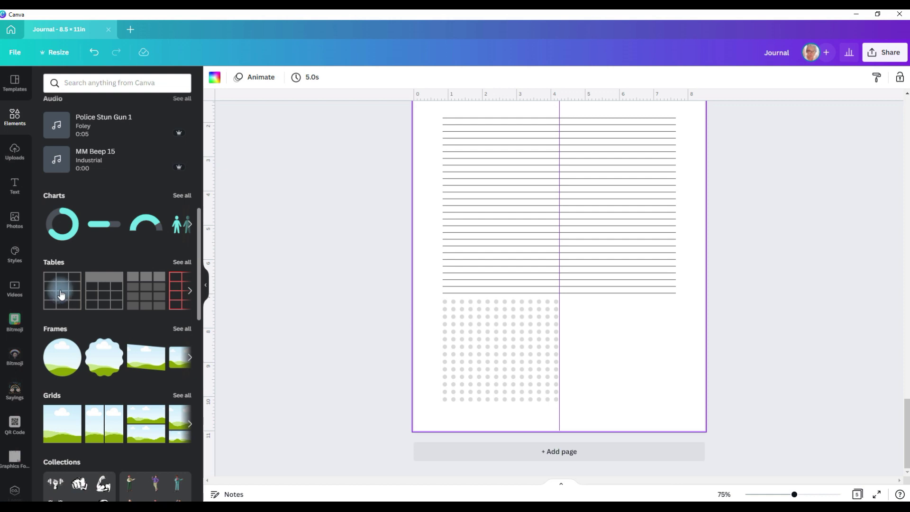
# Add a 3x4 table beside the dot block, add a row, and size it about 2 by 3.1 in
pyautogui.click(61, 293)
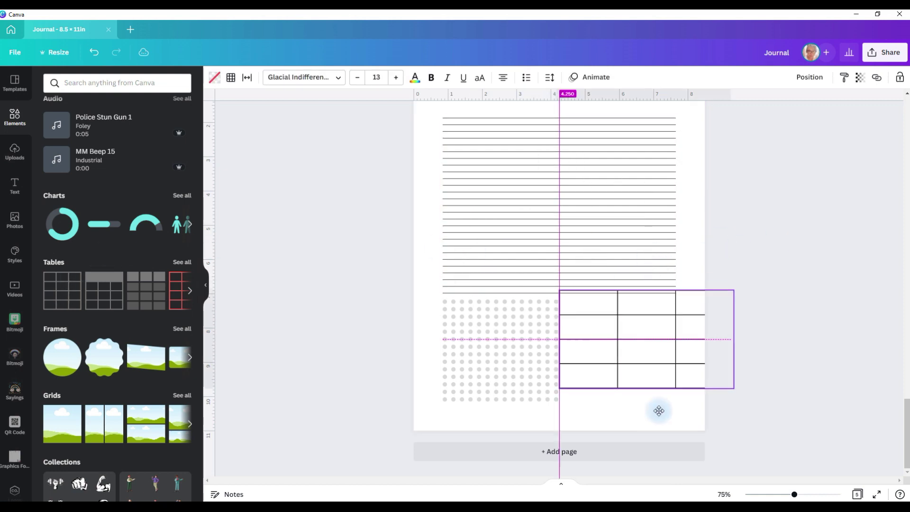
pyautogui.moveTo(659, 411); pyautogui.dragTo(661, 421)
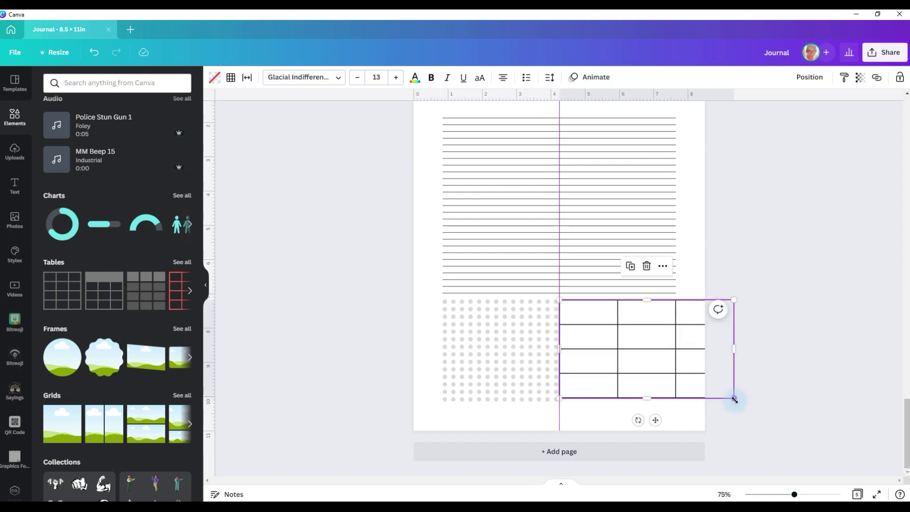
pyautogui.moveTo(733, 399); pyautogui.dragTo(628, 385)
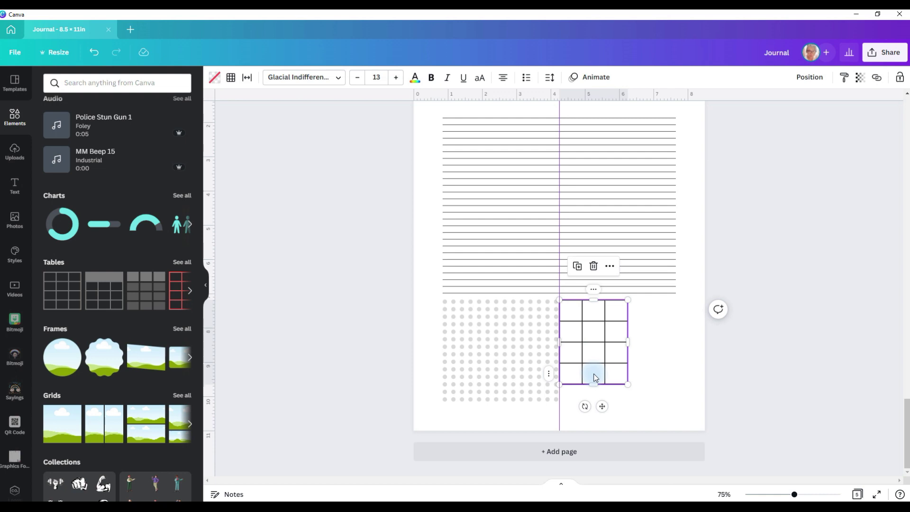
pyautogui.rightClick(596, 378)
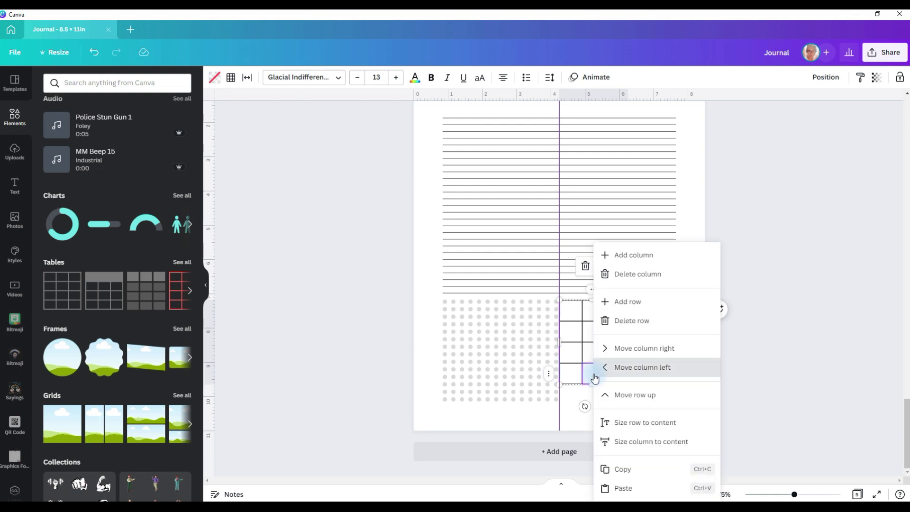
pyautogui.click(627, 308)
pyautogui.moveTo(626, 403); pyautogui.dragTo(627, 401)
pyautogui.moveTo(594, 353); pyautogui.dragTo(598, 354)
# Add three more columns to the grid table
pyautogui.rightClick(598, 354)
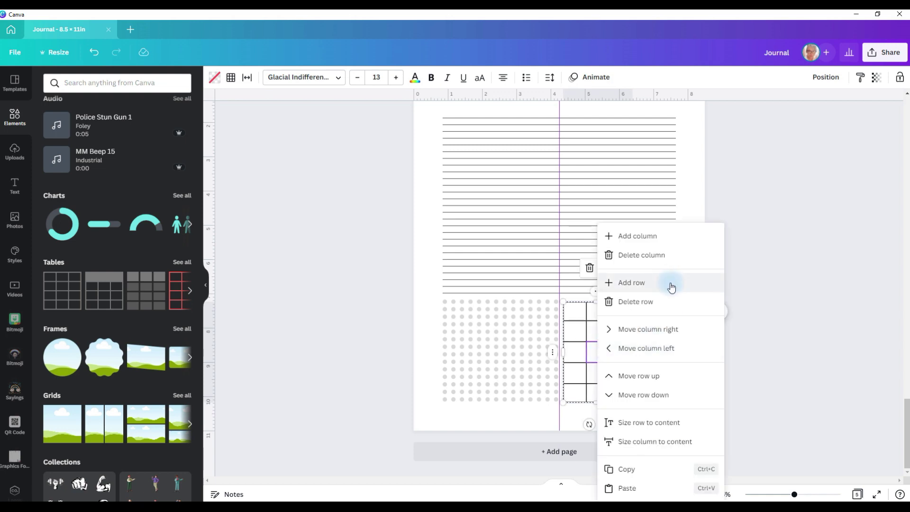
pyautogui.click(673, 236)
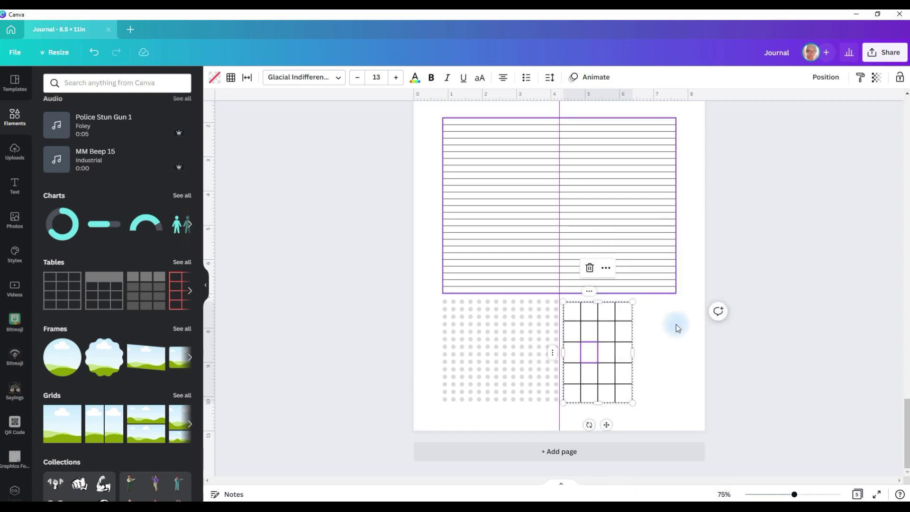
pyautogui.rightClick(626, 353)
pyautogui.click(677, 257)
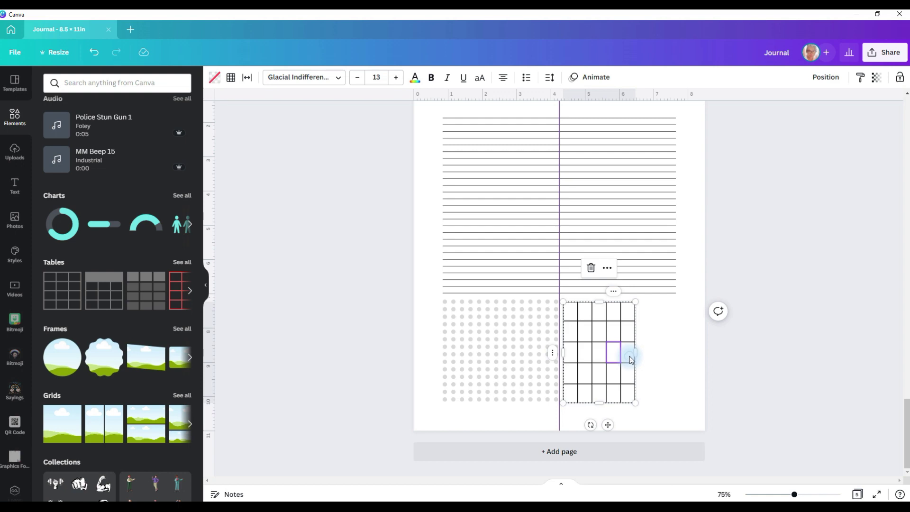
pyautogui.rightClick(630, 358)
pyautogui.click(666, 255)
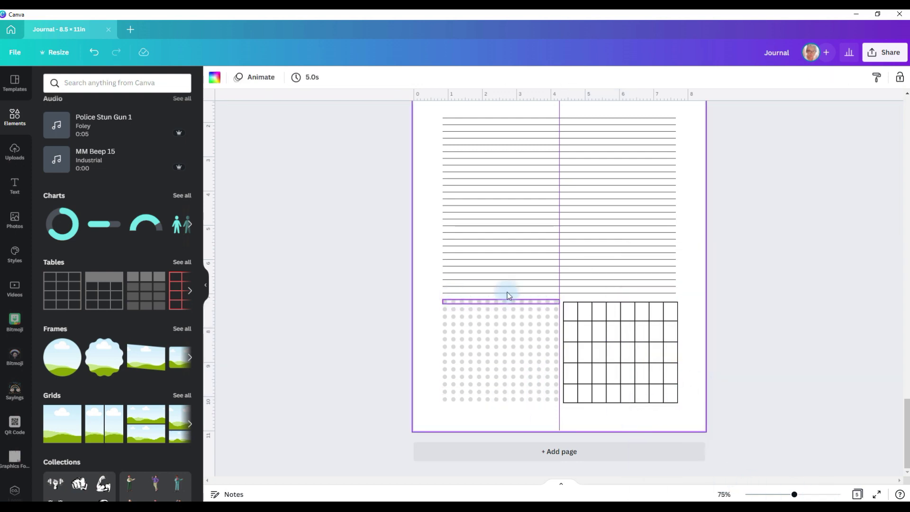
# Nudge the 8 × 5 table up so its top is level with the dot grid
pyautogui.scroll(5, 610, 285)
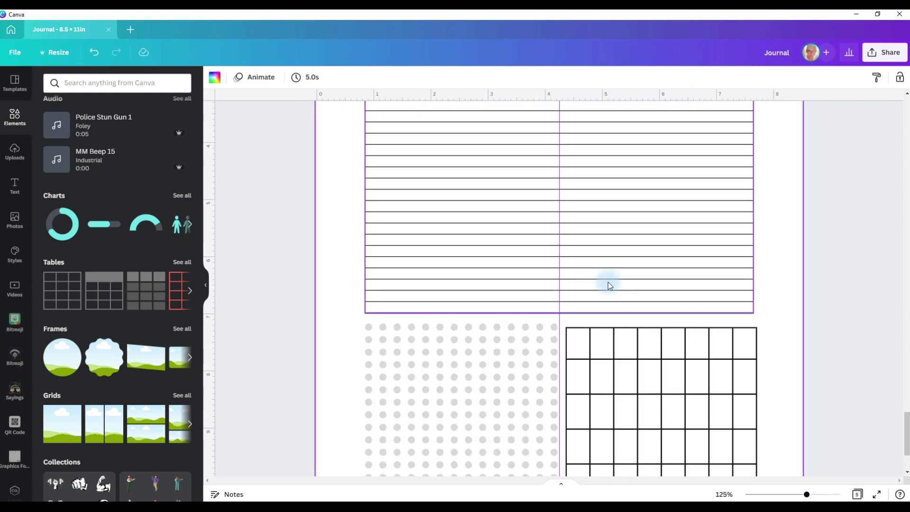
pyautogui.scroll(-3, 763, 264)
pyautogui.click(658, 349)
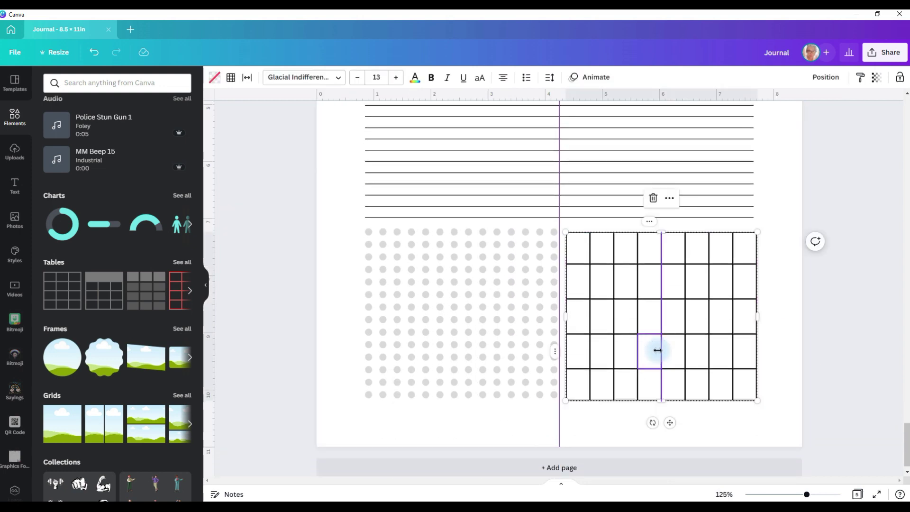
pyautogui.moveTo(658, 350); pyautogui.dragTo(654, 348)
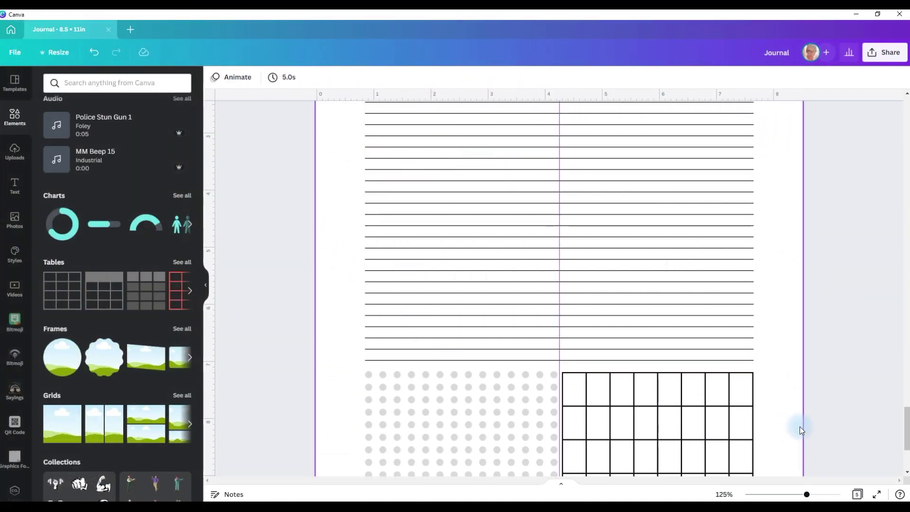
pyautogui.scroll(-3, 798, 419)
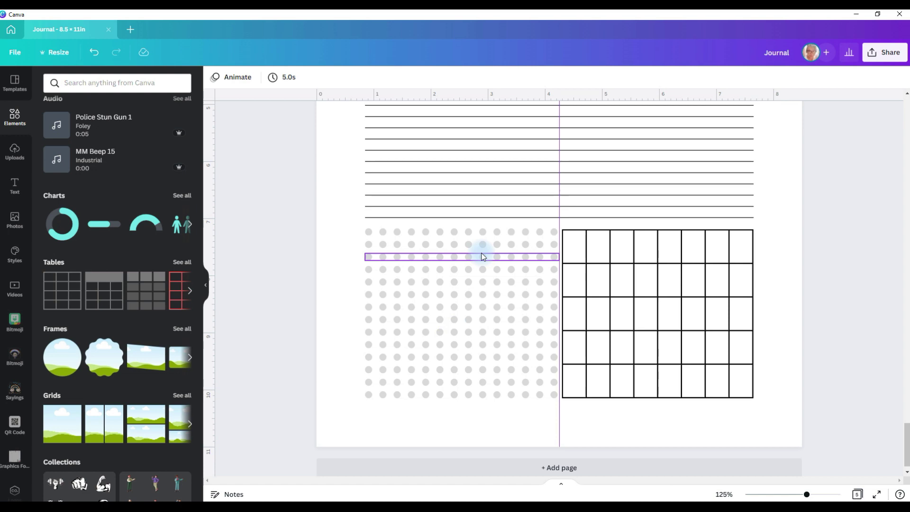
# Select all the dot rows and group them into one element
pyautogui.moveTo(350, 227); pyautogui.dragTo(505, 396)
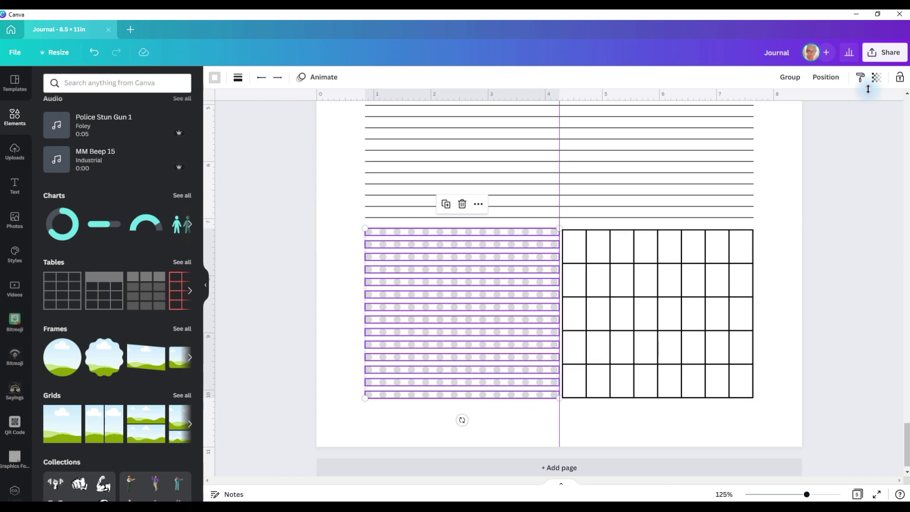
pyautogui.click(789, 77)
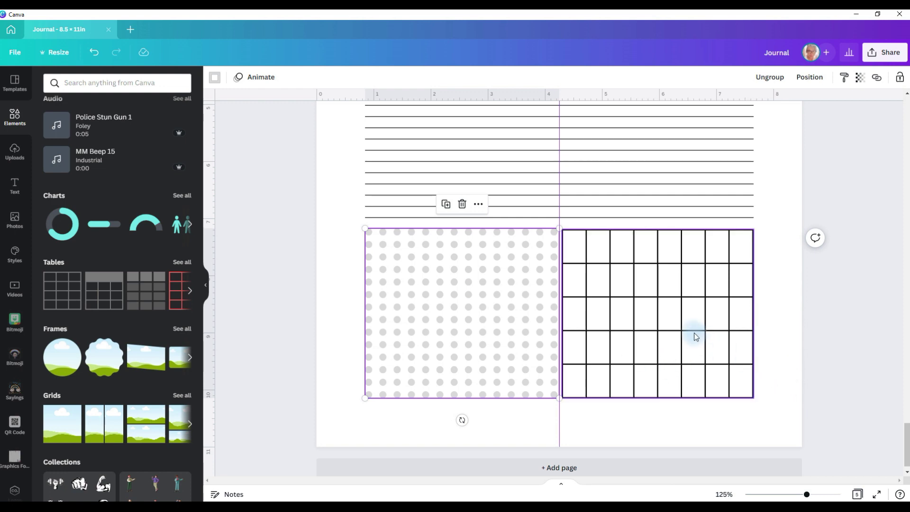
# Duplicate Page 3's Journal book sticker and drag the copy to Page 4's top left
pyautogui.scroll(5, 694, 346)
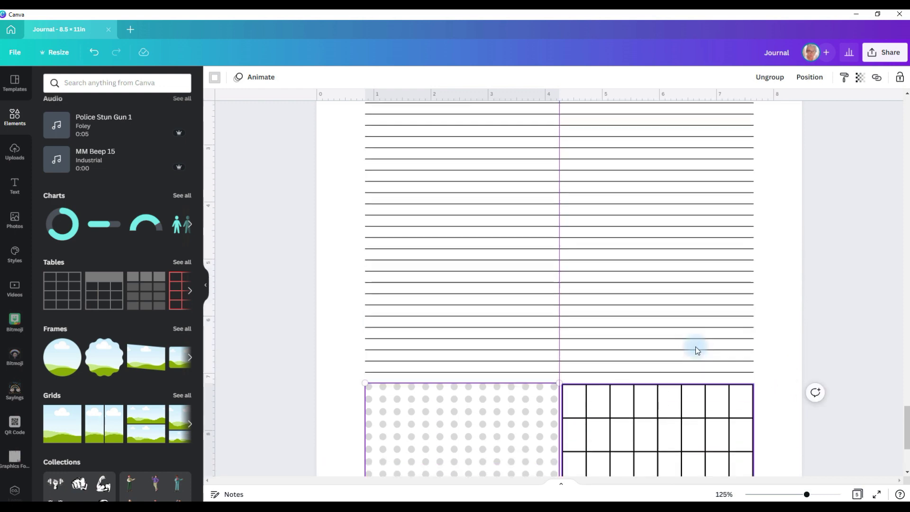
pyautogui.scroll(-10, 689, 340)
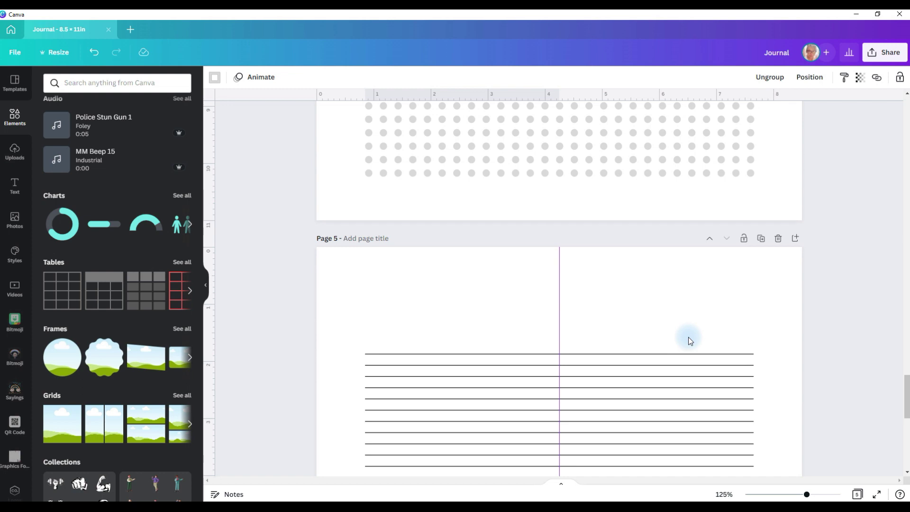
pyautogui.scroll(14, 533, 295)
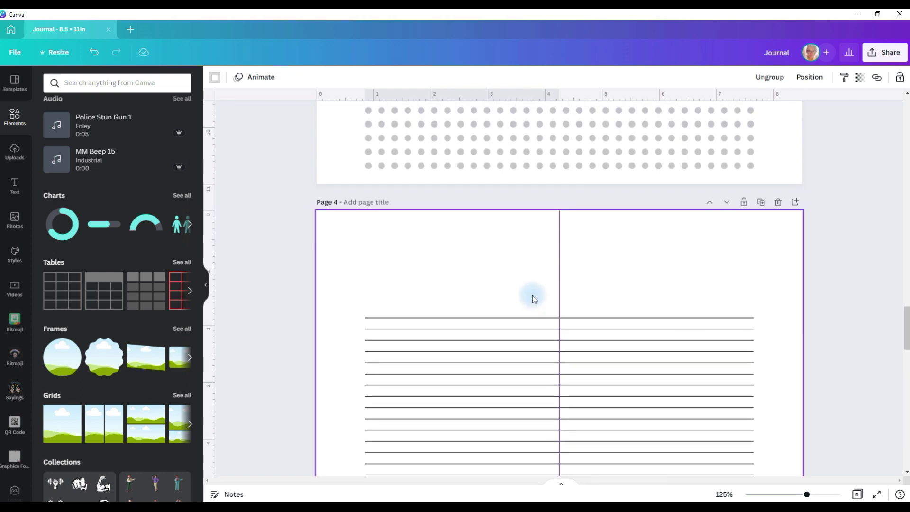
pyautogui.scroll(14, 532, 295)
pyautogui.click(411, 308)
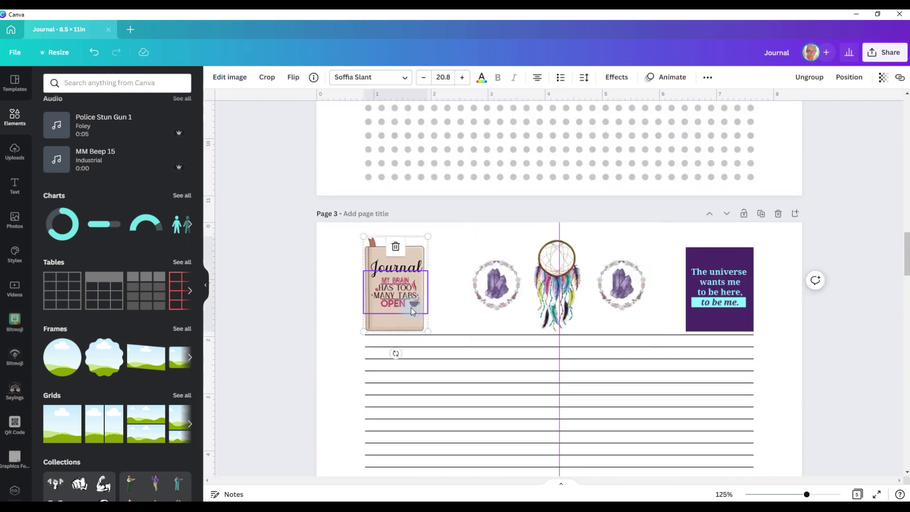
pyautogui.hotkey('ctrl', 'd')
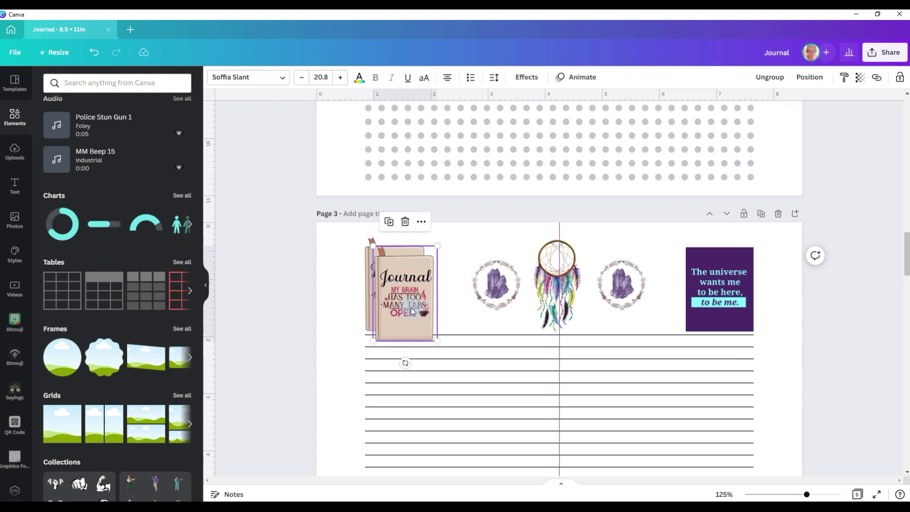
pyautogui.moveTo(411, 308); pyautogui.dragTo(404, 284)
pyautogui.scroll(-14, 424, 344)
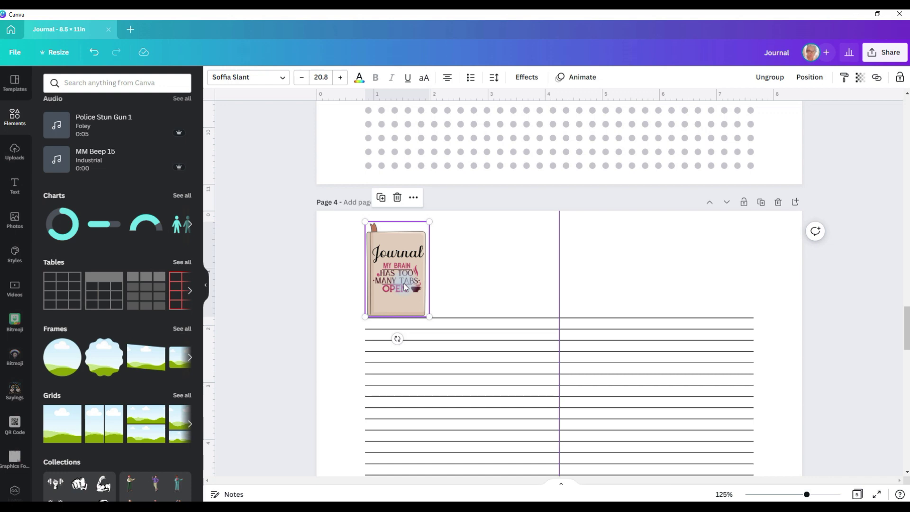
# Add a shrunken 'See good in all things' smiley at Page 4's top right and remove the centre guide
pyautogui.click(512, 282)
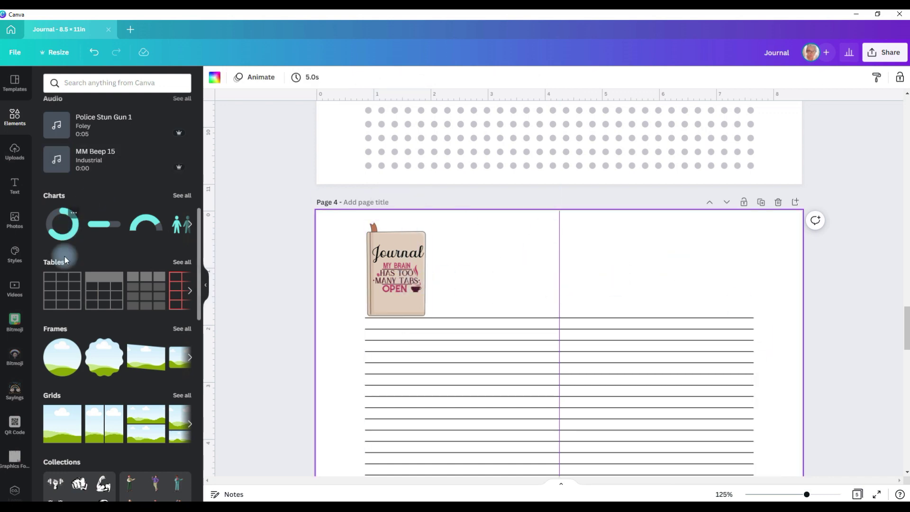
pyautogui.click(14, 389)
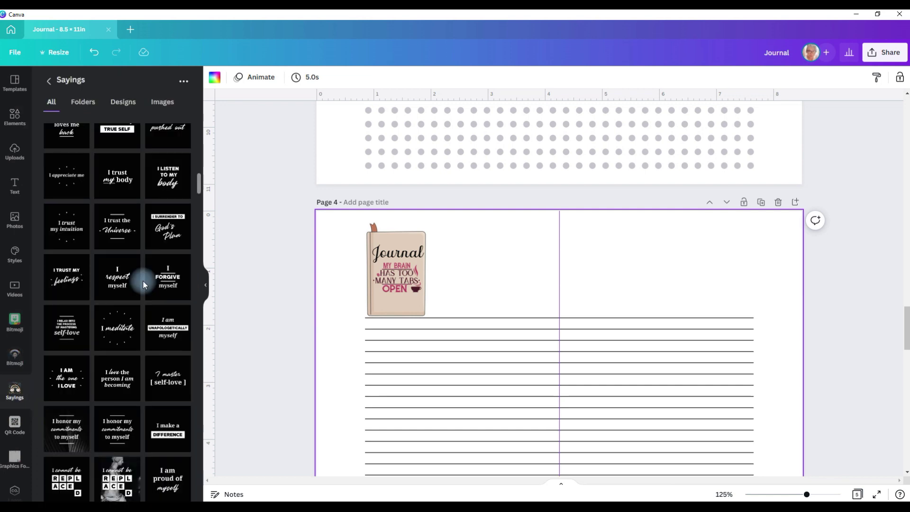
pyautogui.scroll(-10, 143, 280)
pyautogui.scroll(-5, 144, 280)
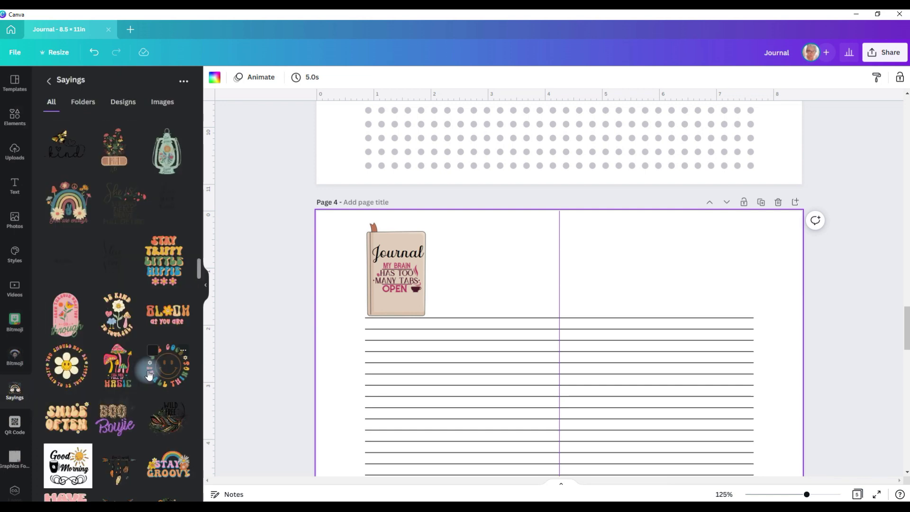
pyautogui.click(168, 365)
pyautogui.moveTo(615, 435); pyautogui.dragTo(683, 441)
pyautogui.moveTo(705, 469); pyautogui.dragTo(728, 279)
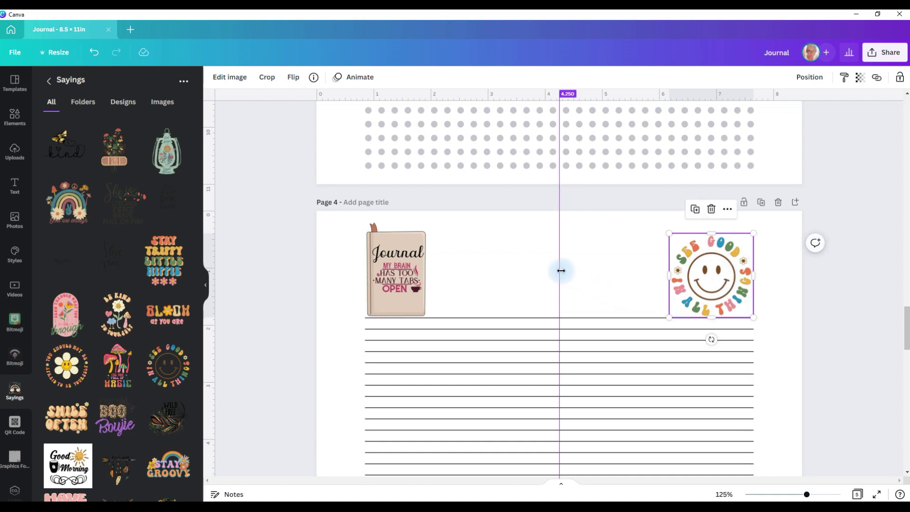
pyautogui.moveTo(561, 271); pyautogui.dragTo(187, 270)
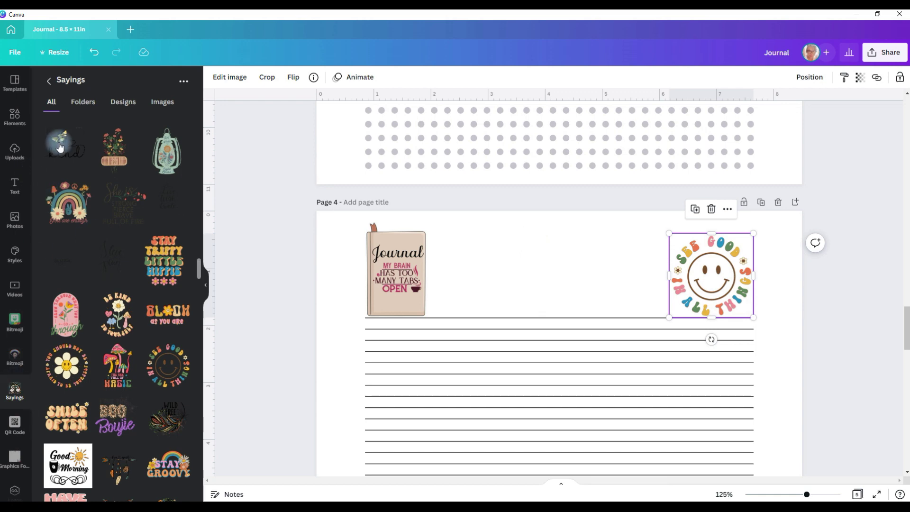
pyautogui.click(49, 81)
# Try the pink balloon bunch from Balloons, Balls, & Toys on Page 4, then delete it
pyautogui.click(83, 101)
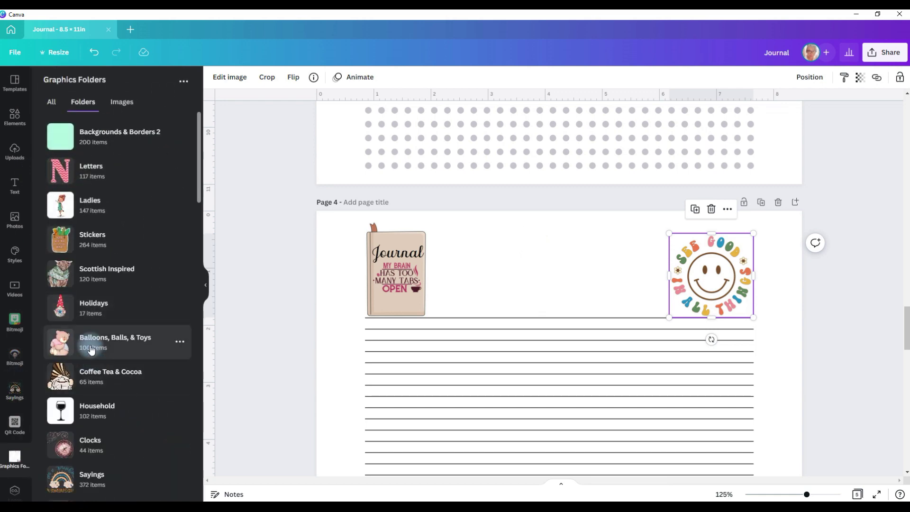
pyautogui.click(90, 345)
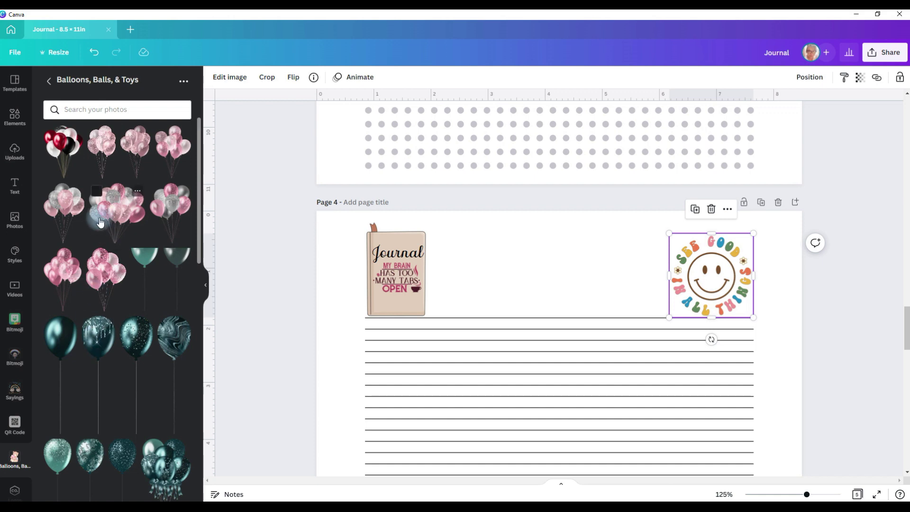
pyautogui.moveTo(100, 221); pyautogui.dragTo(629, 357)
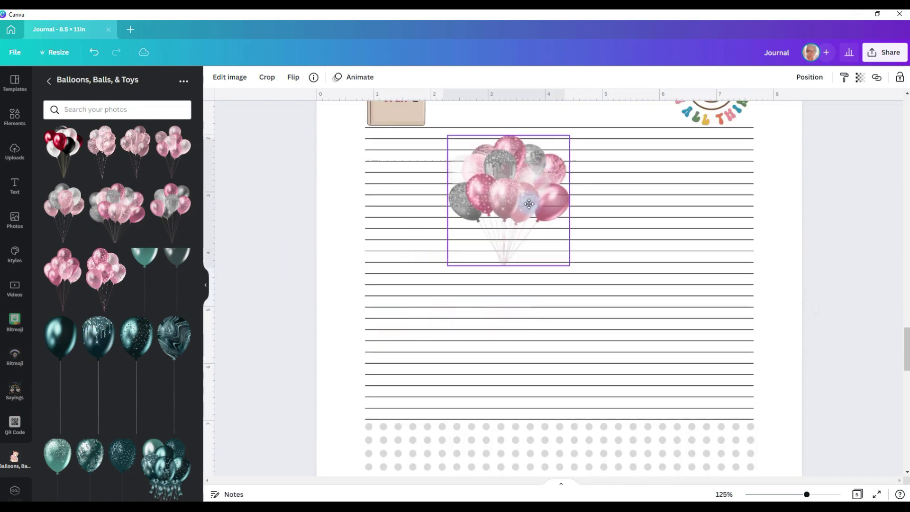
pyautogui.moveTo(747, 221); pyautogui.dragTo(569, 325)
pyautogui.scroll(-4, 569, 285)
pyautogui.moveTo(541, 219); pyautogui.dragTo(599, 200)
pyautogui.scroll(2, 586, 237)
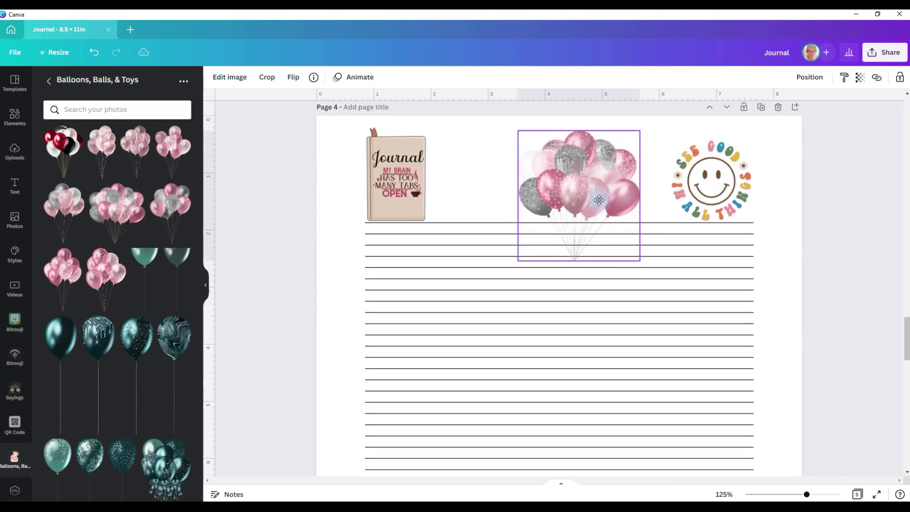
pyautogui.press('Delete')
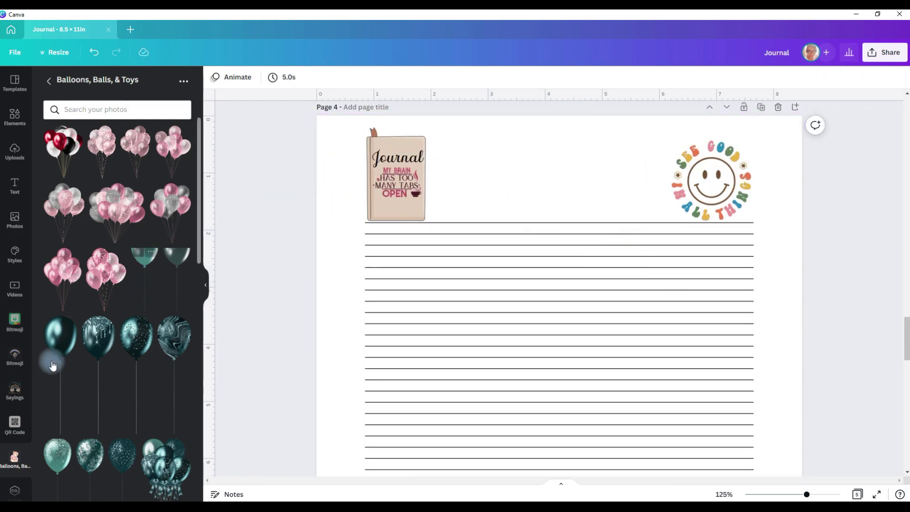
pyautogui.click(49, 81)
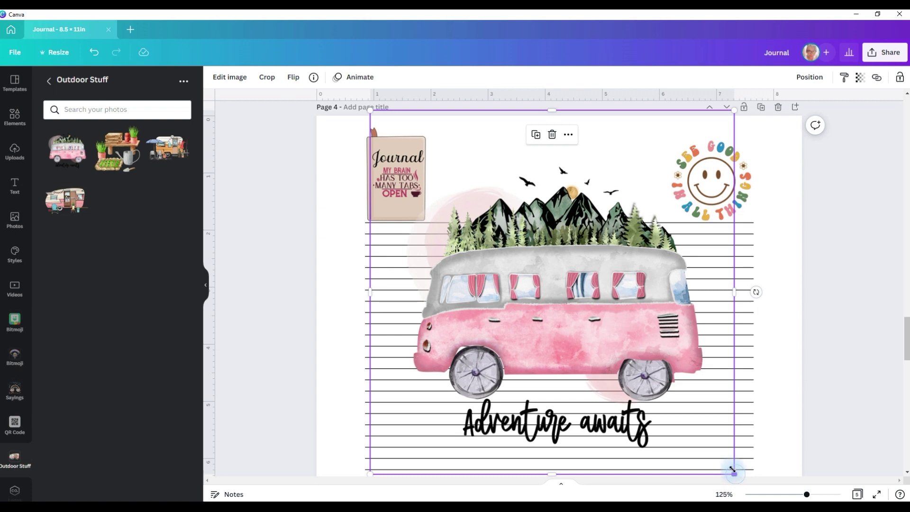
# Shrink the bus and camper, group them, and centre the group across the page top
pyautogui.moveTo(733, 469); pyautogui.dragTo(471, 215)
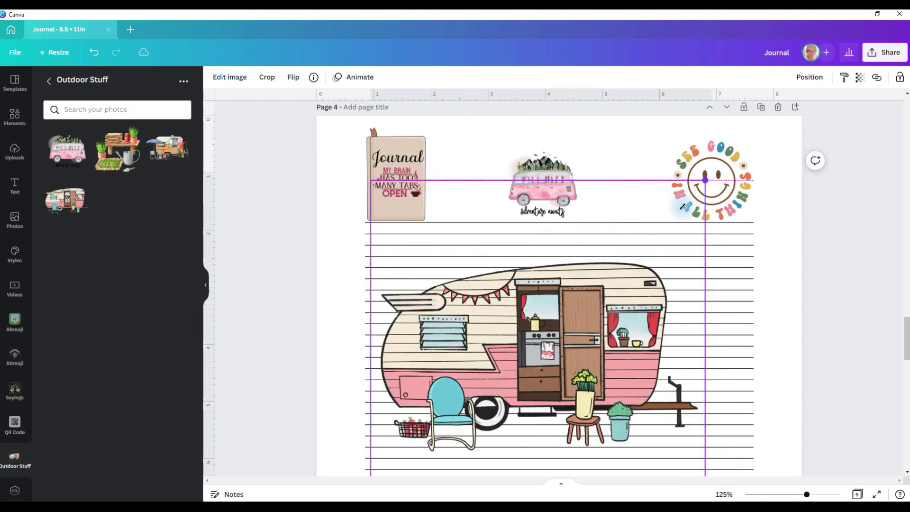
pyautogui.moveTo(705, 181); pyautogui.dragTo(446, 435)
pyautogui.moveTo(407, 467); pyautogui.dragTo(474, 190)
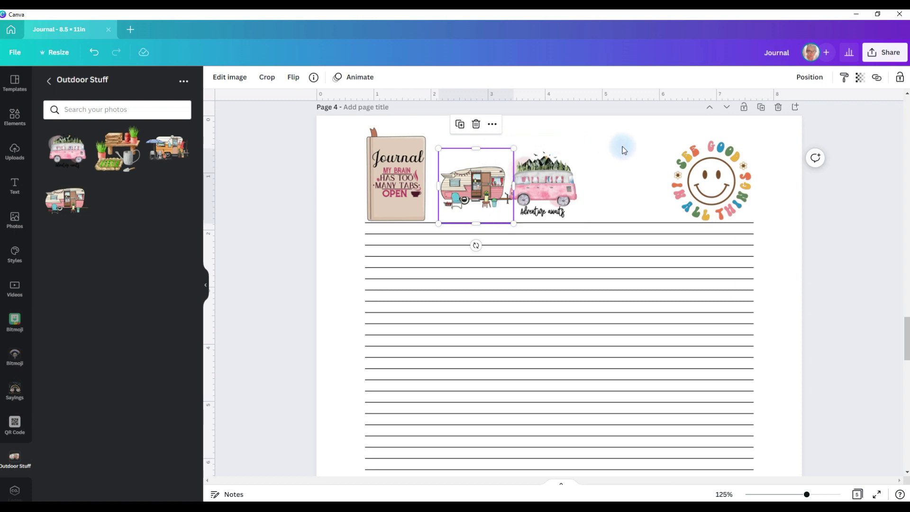
pyautogui.click(49, 80)
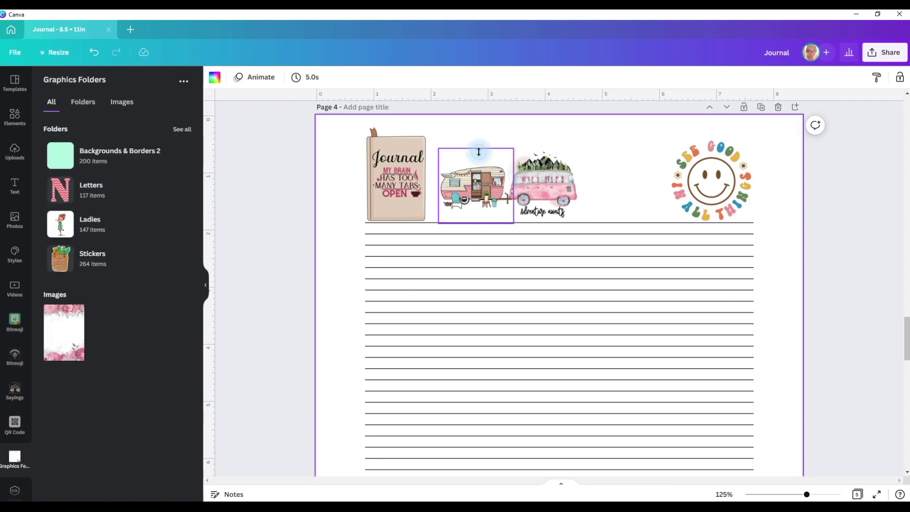
pyautogui.keyDown('shift'); pyautogui.click(555, 193); pyautogui.keyUp('shift')
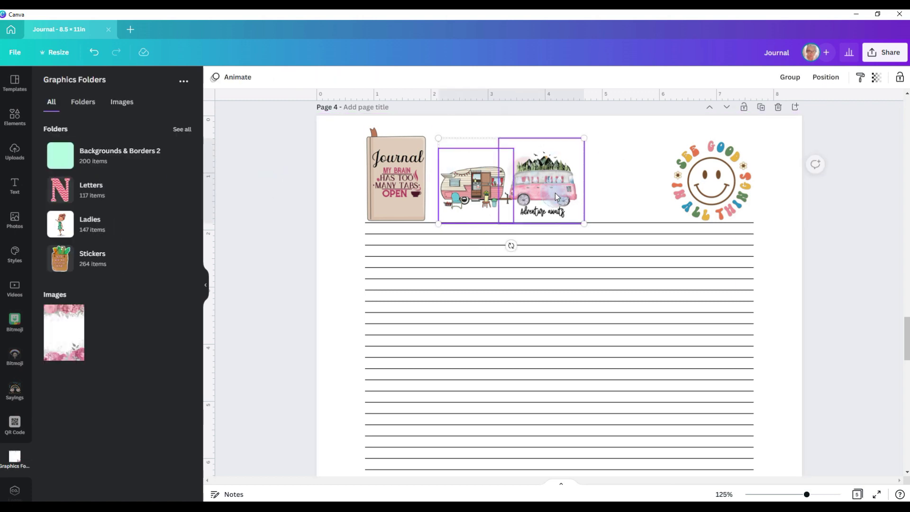
pyautogui.click(777, 78)
pyautogui.click(810, 77)
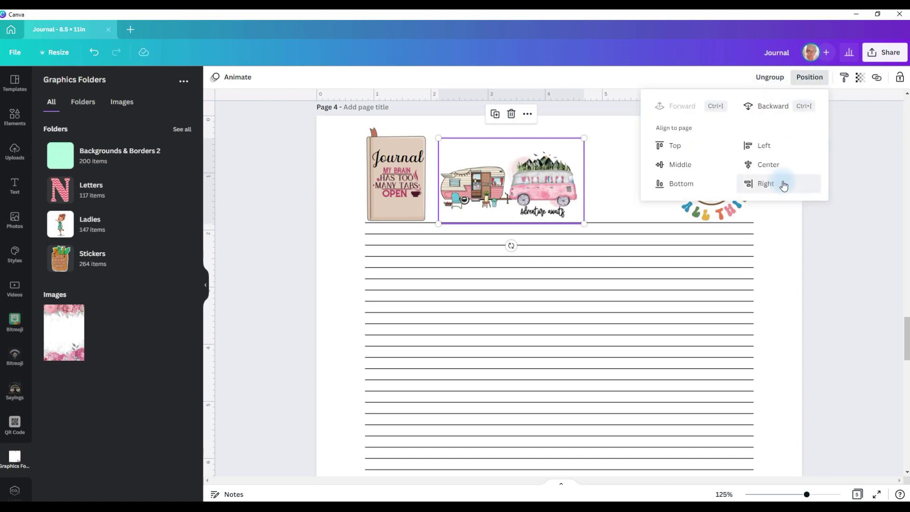
pyautogui.click(778, 164)
pyautogui.click(448, 195)
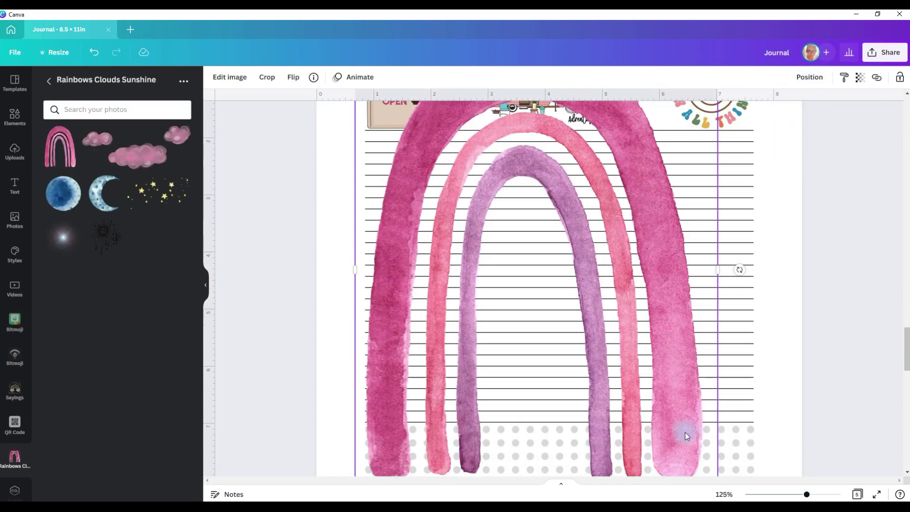
# Shrink the pink rainbow beside the Journal sticker and add the gold stars graphic
pyautogui.moveTo(720, 483); pyautogui.dragTo(432, 180)
pyautogui.scroll(4, 431, 180)
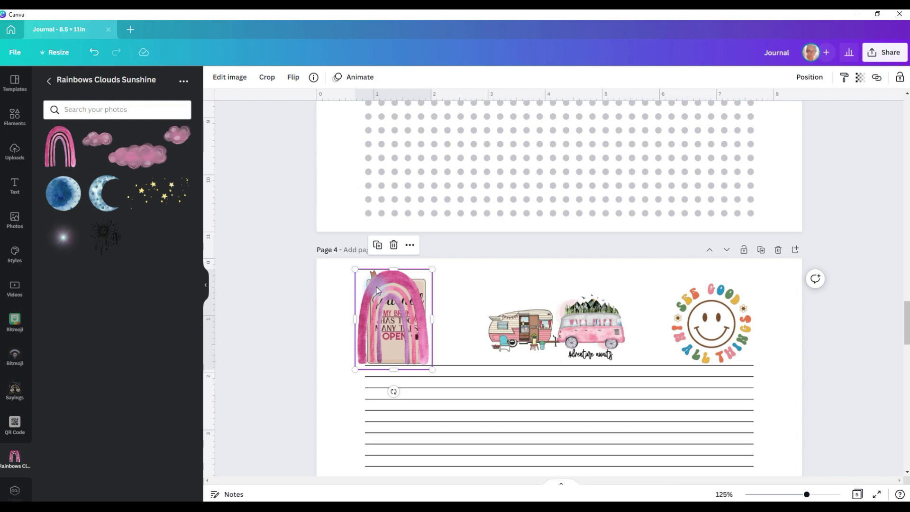
pyautogui.moveTo(353, 270); pyautogui.dragTo(458, 297)
pyautogui.click(172, 194)
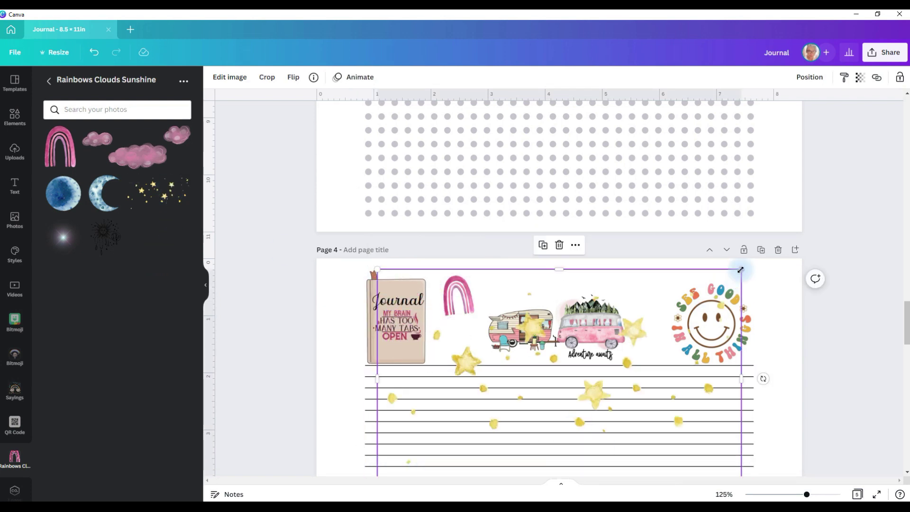
pyautogui.scroll(-3, 742, 270)
pyautogui.moveTo(742, 270); pyautogui.dragTo(655, 152)
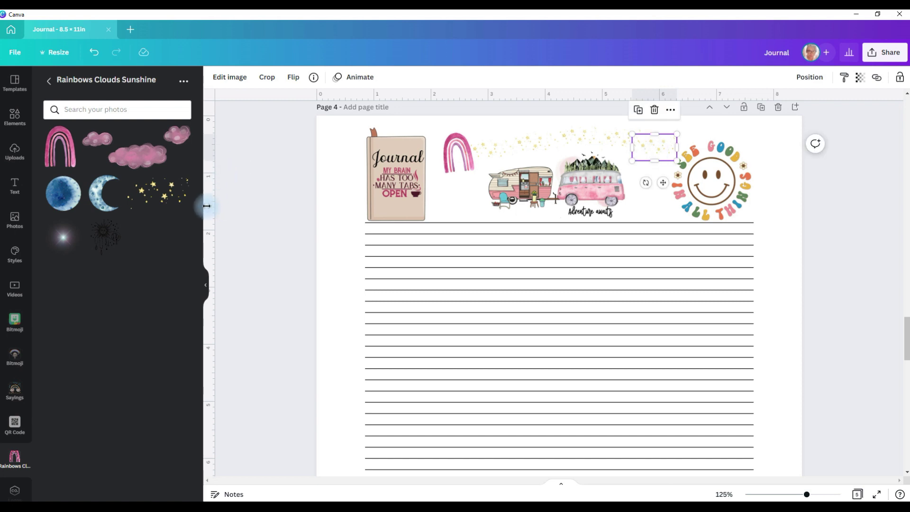
# Add a small flipped pink cloud along the top right of the header
pyautogui.click(137, 152)
pyautogui.moveTo(717, 331); pyautogui.dragTo(398, 198)
pyautogui.moveTo(377, 189); pyautogui.dragTo(525, 139)
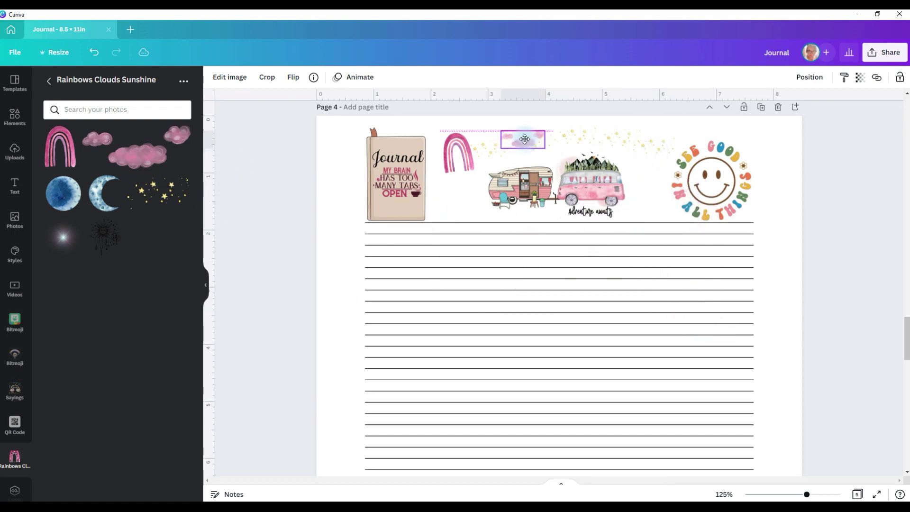
pyautogui.click(293, 77)
pyautogui.click(311, 125)
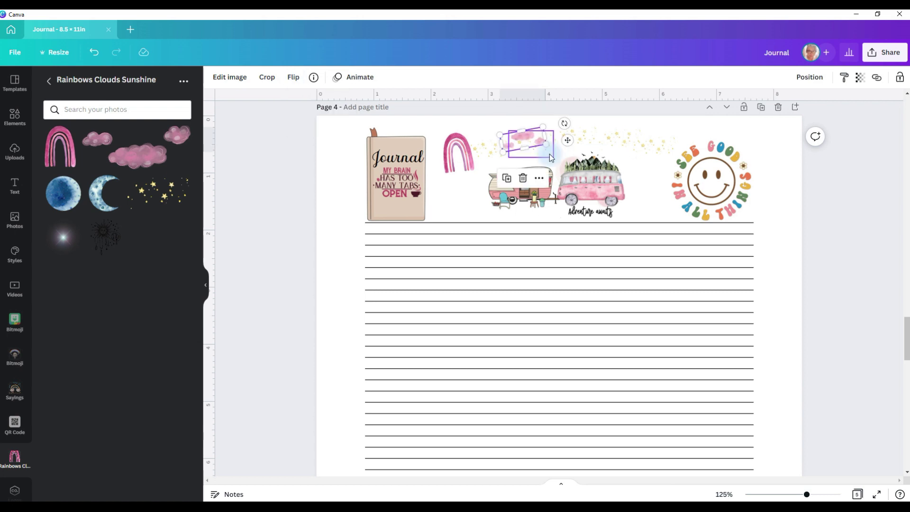
pyautogui.moveTo(533, 143); pyautogui.dragTo(627, 138)
pyautogui.click(654, 212)
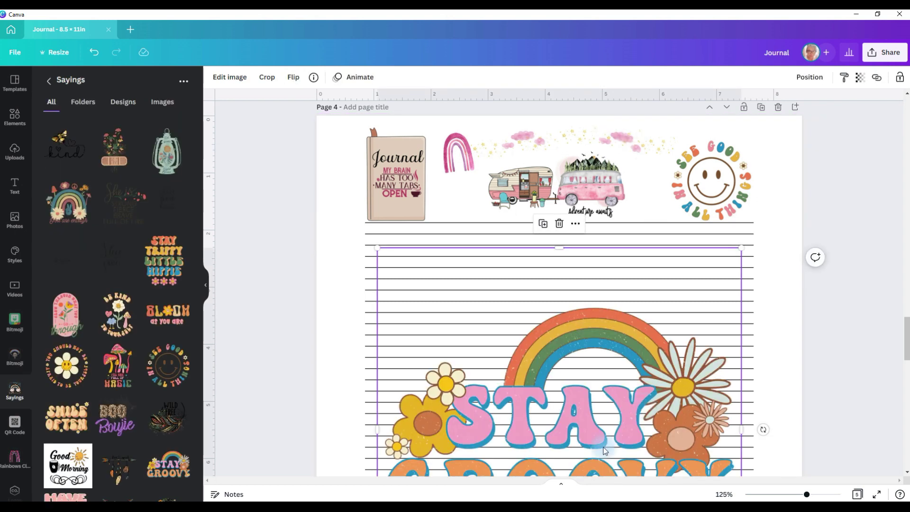
# Shrink Stay Groovy to about 1.2 in beside the Journal sticker and delete the pink rainbow
pyautogui.moveTo(761, 429); pyautogui.dragTo(761, 277)
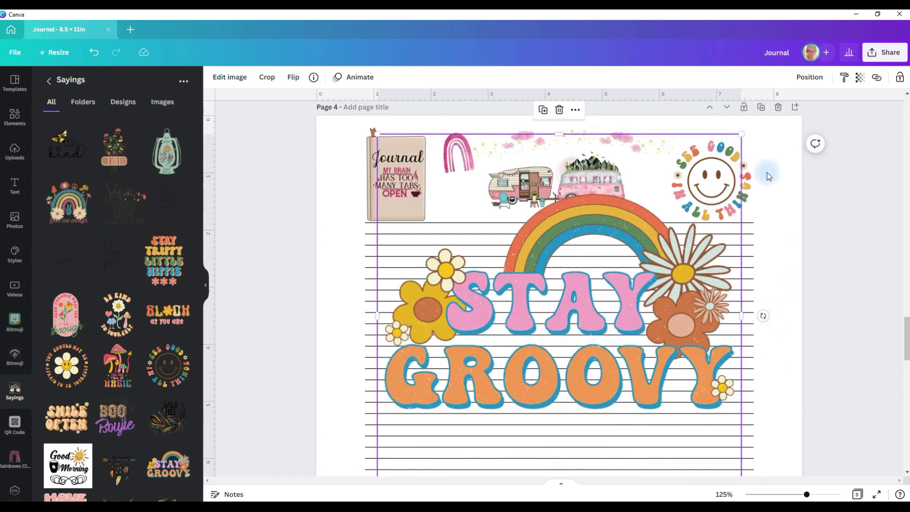
pyautogui.moveTo(742, 134); pyautogui.dragTo(431, 361)
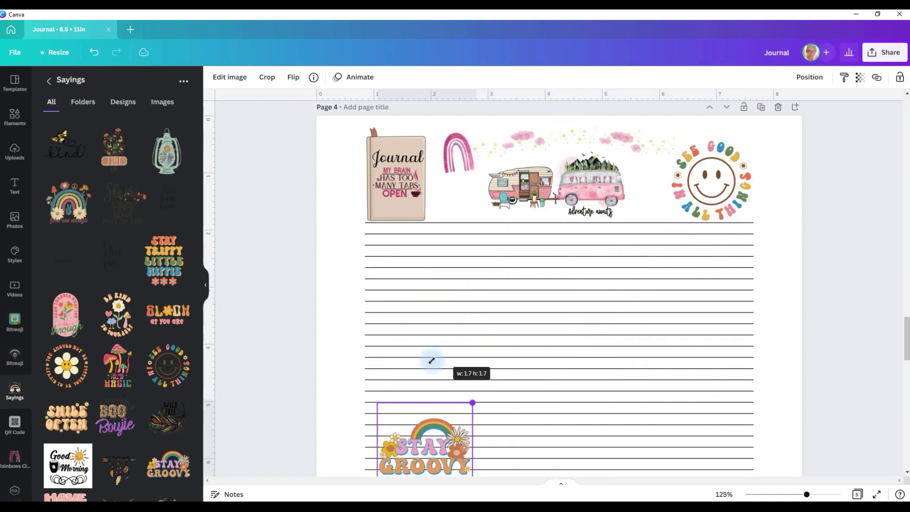
pyautogui.moveTo(432, 440); pyautogui.dragTo(471, 242)
pyautogui.moveTo(508, 295); pyautogui.dragTo(459, 157)
pyautogui.click(457, 153)
pyautogui.click(458, 106)
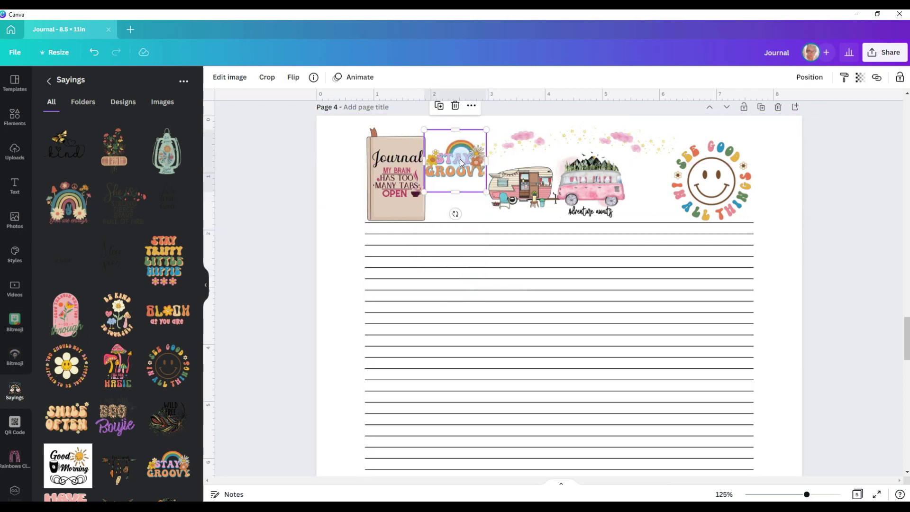
pyautogui.moveTo(455, 211); pyautogui.dragTo(492, 212)
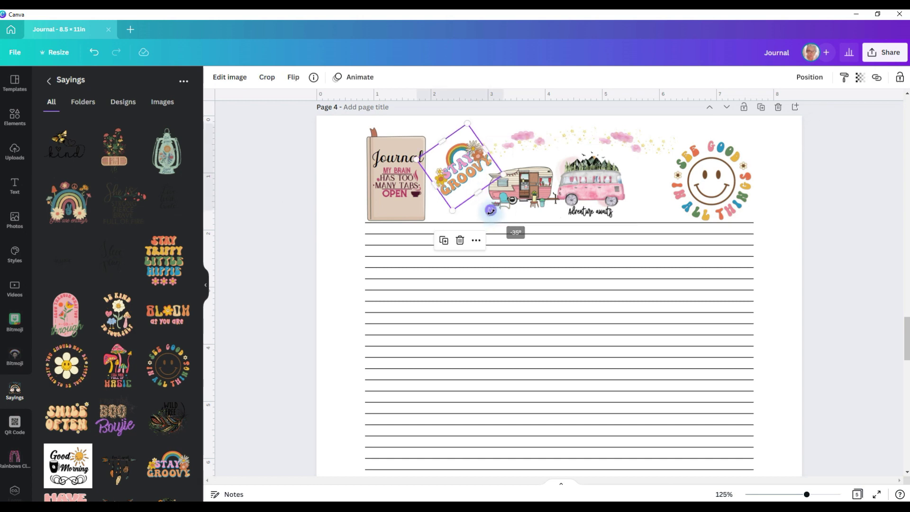
# Review the page header and return to the graphics folders list
pyautogui.click(309, 209)
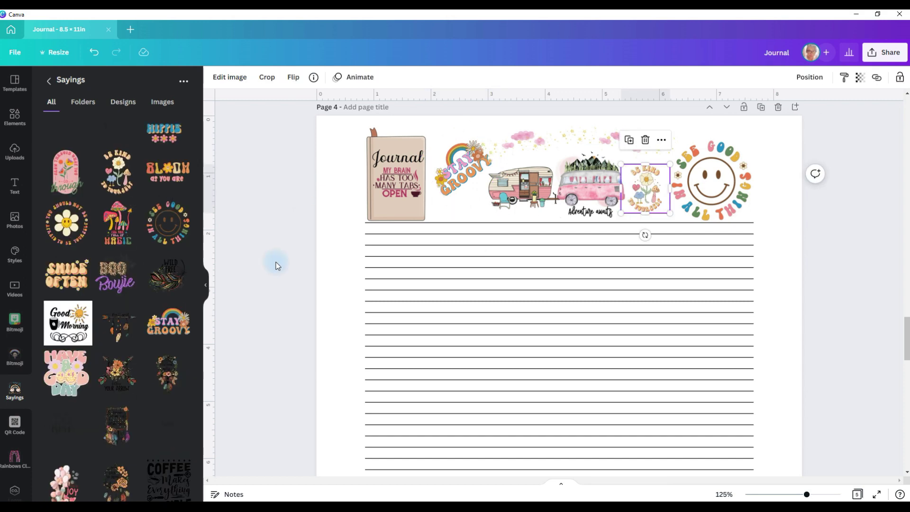
pyautogui.scroll(-5, 234, 269)
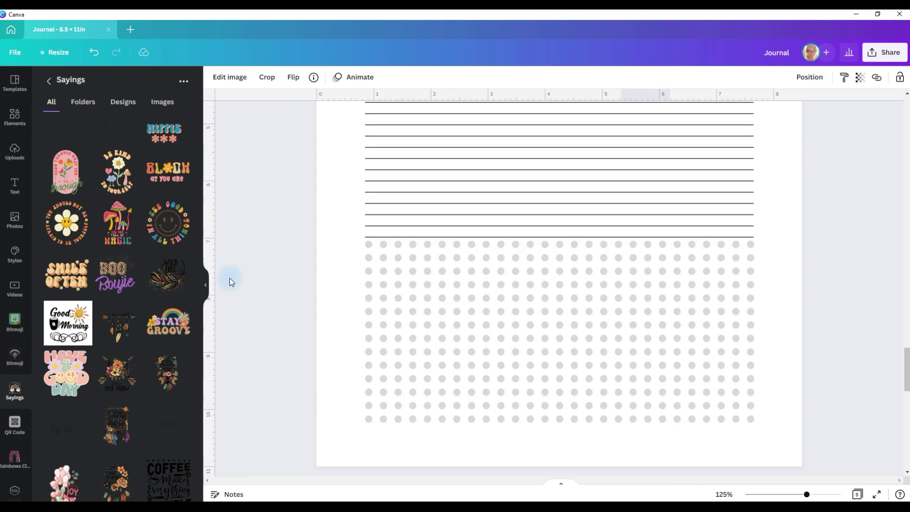
pyautogui.scroll(6, 230, 278)
pyautogui.scroll(2, 226, 280)
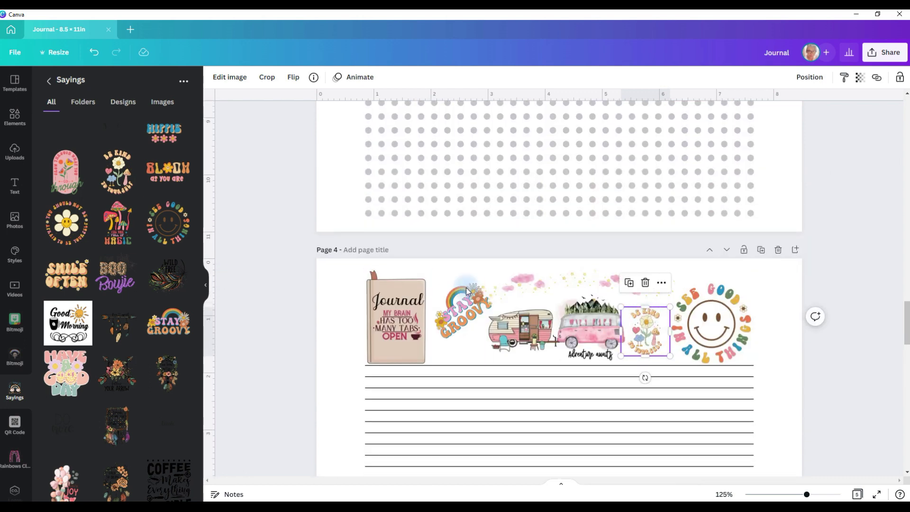
pyautogui.click(43, 81)
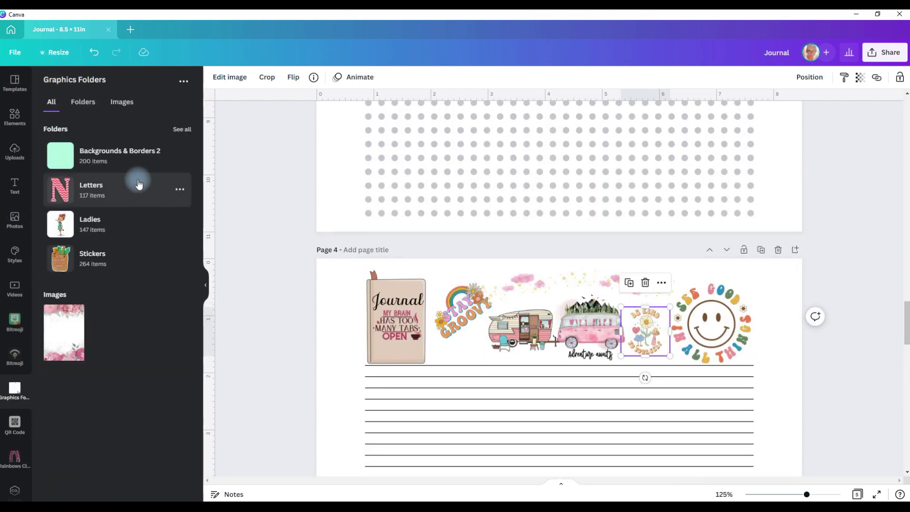
# Browse through the Steampunk & Witchy sticker folder
pyautogui.click(165, 152)
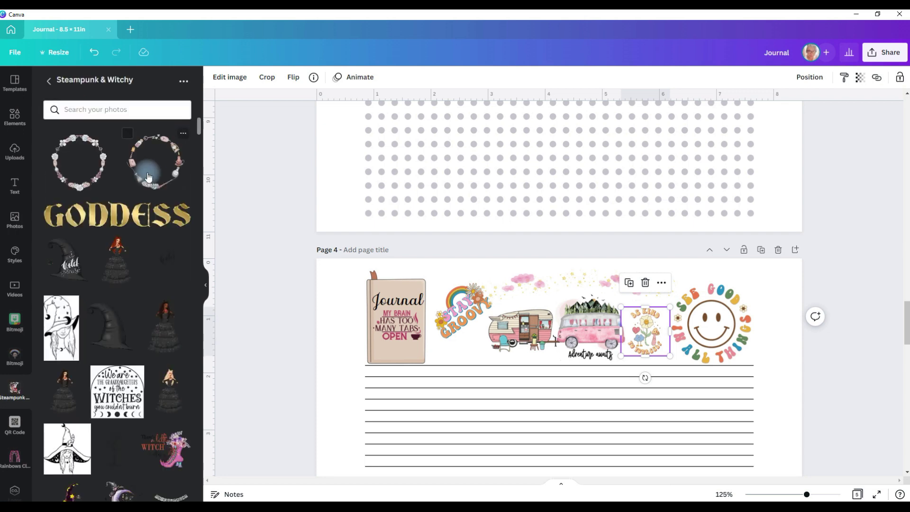
pyautogui.scroll(-10, 148, 177)
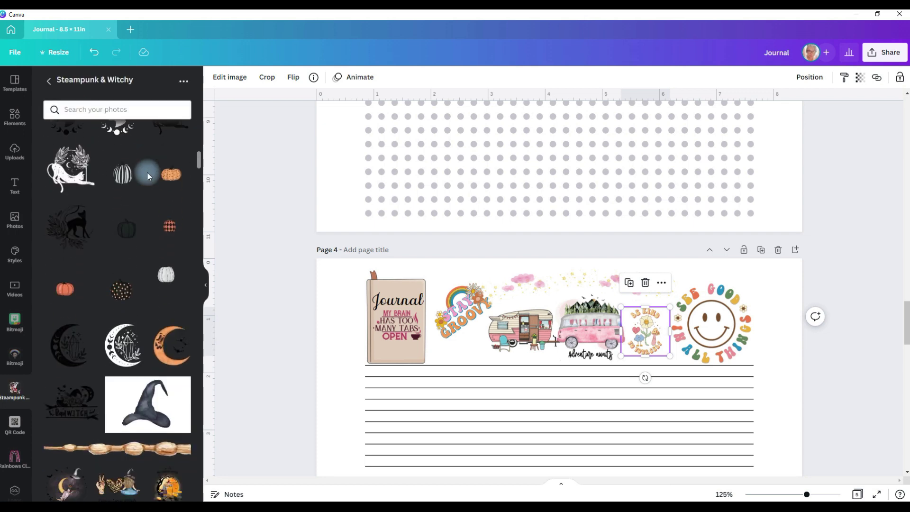
pyautogui.scroll(-8, 148, 176)
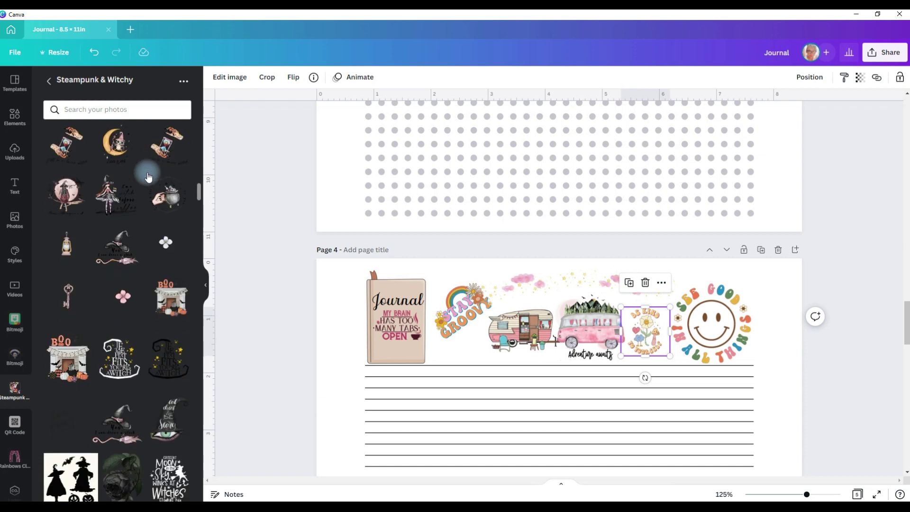
pyautogui.scroll(-10, 147, 177)
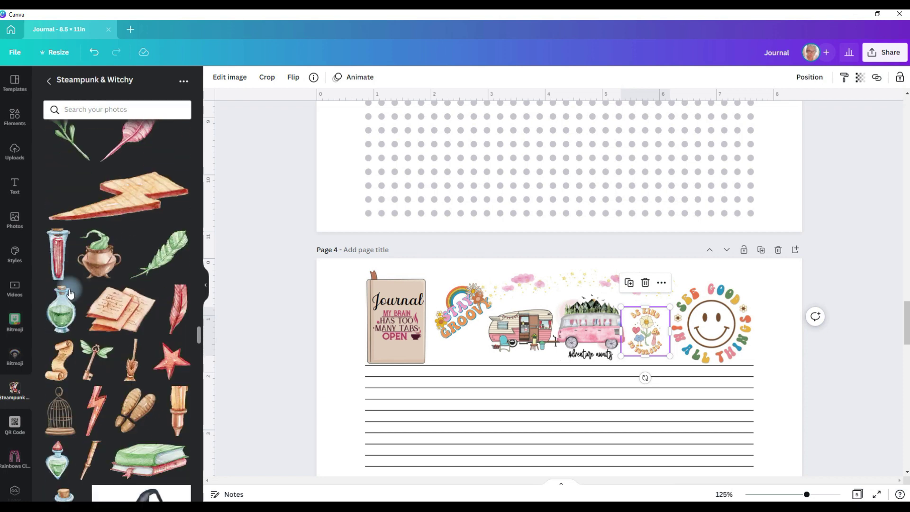
pyautogui.scroll(-10, 70, 294)
# Search the Elements library for "mushroom" graphics
pyautogui.click(15, 116)
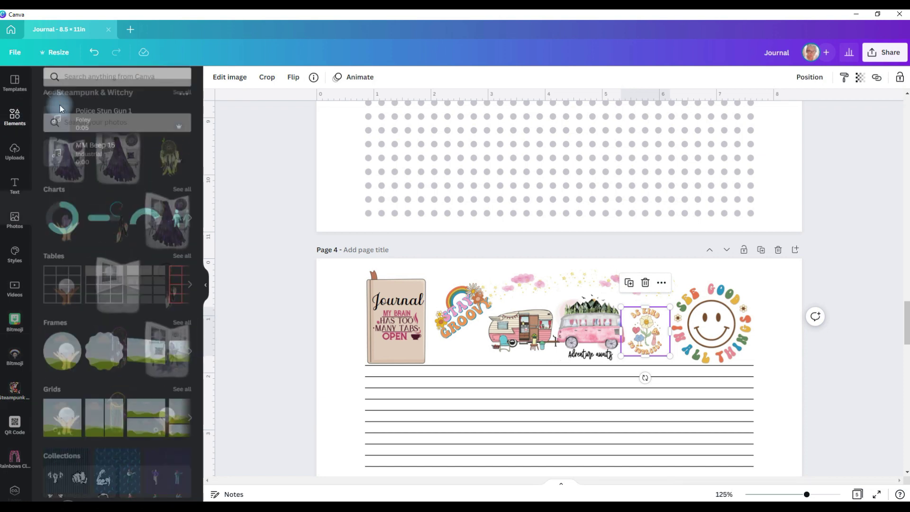
pyautogui.click(97, 83)
pyautogui.write('mushro')
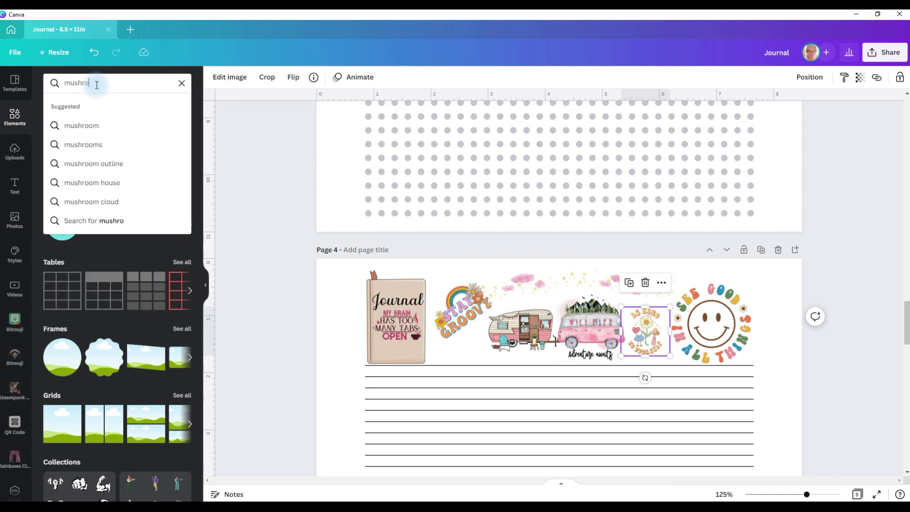
pyautogui.write('om')
pyautogui.press('Return')
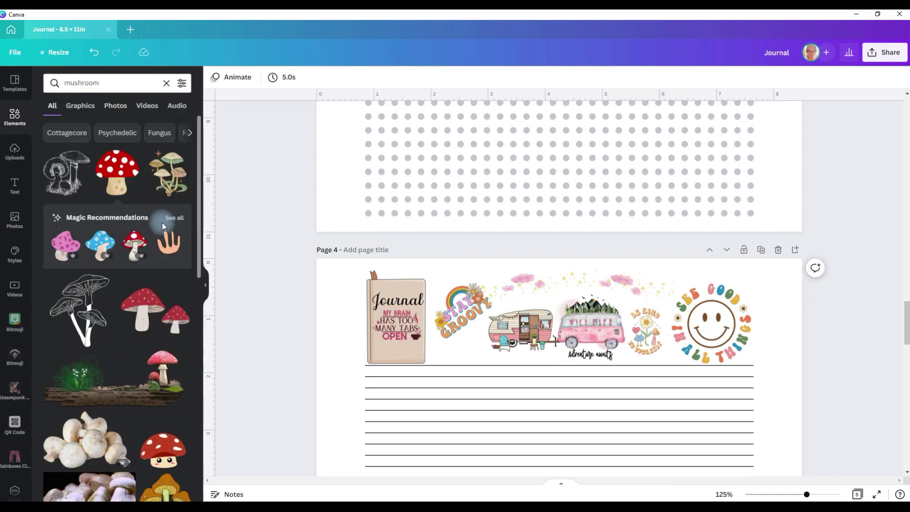
# Add a colourful mushroom and shrink it to sticker size under the Stay Groovy sticker
pyautogui.click(174, 218)
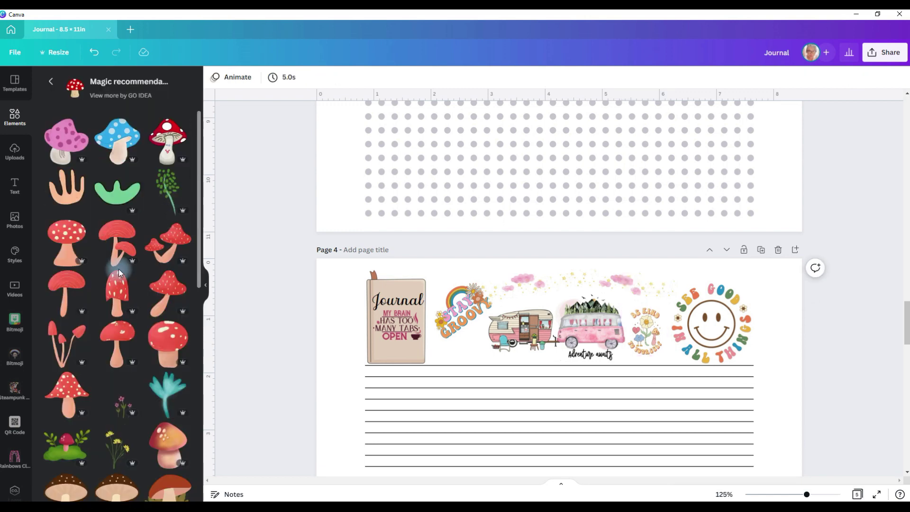
pyautogui.moveTo(118, 272); pyautogui.dragTo(540, 356)
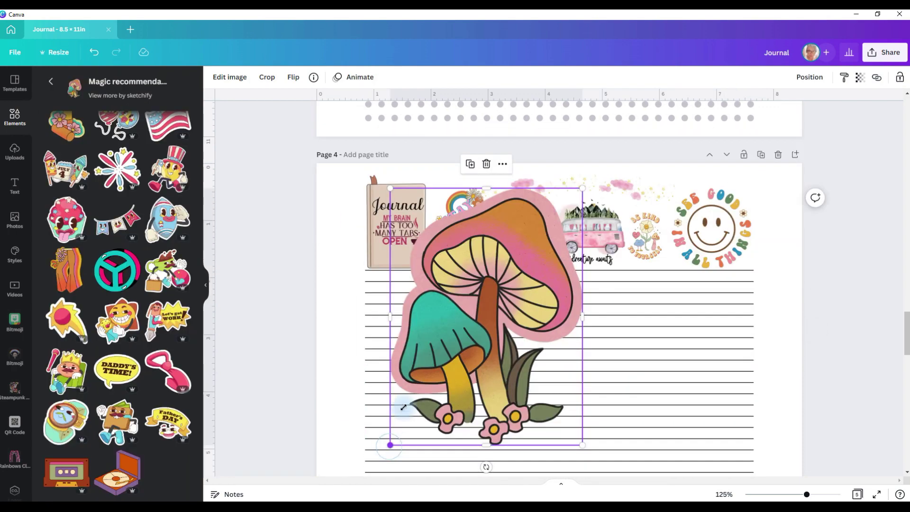
pyautogui.moveTo(387, 441)
pyautogui.mouseDown()
pyautogui.moveTo(519, 273)
pyautogui.moveTo(544, 214)
pyautogui.mouseUp()
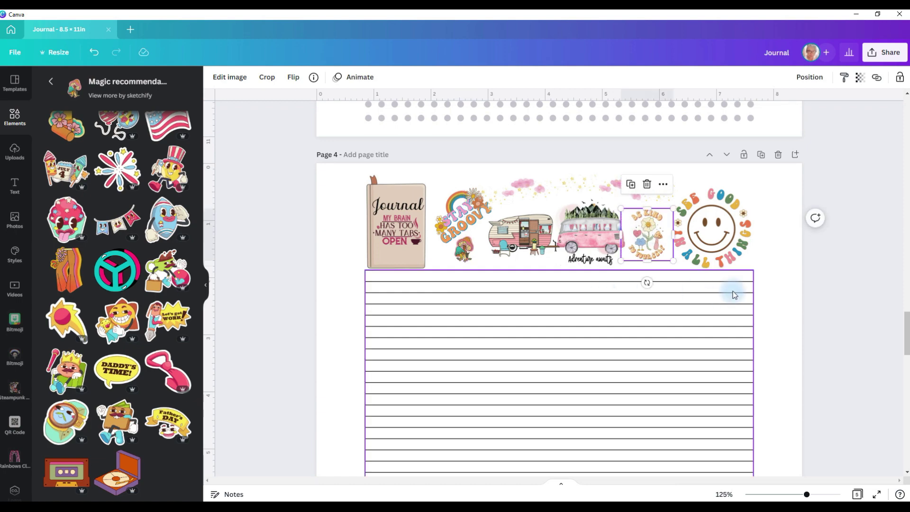
pyautogui.click(789, 299)
pyautogui.scroll(-8, 789, 298)
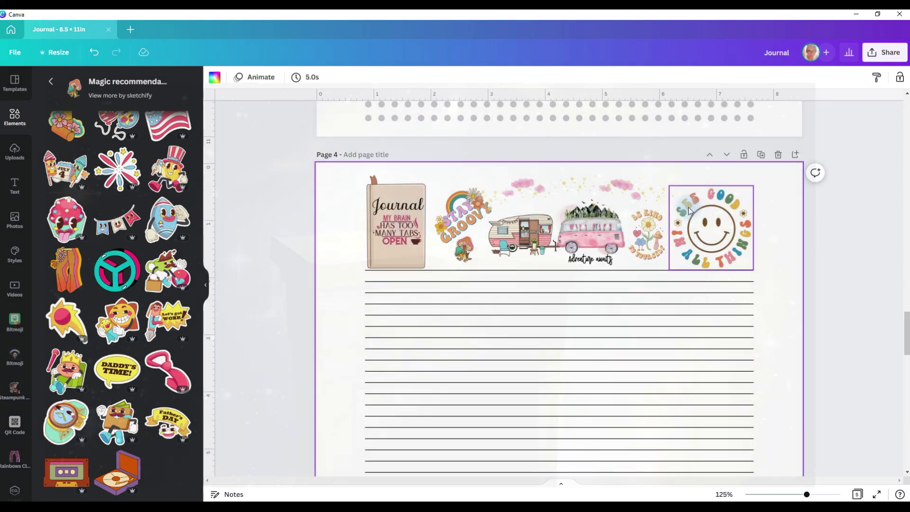